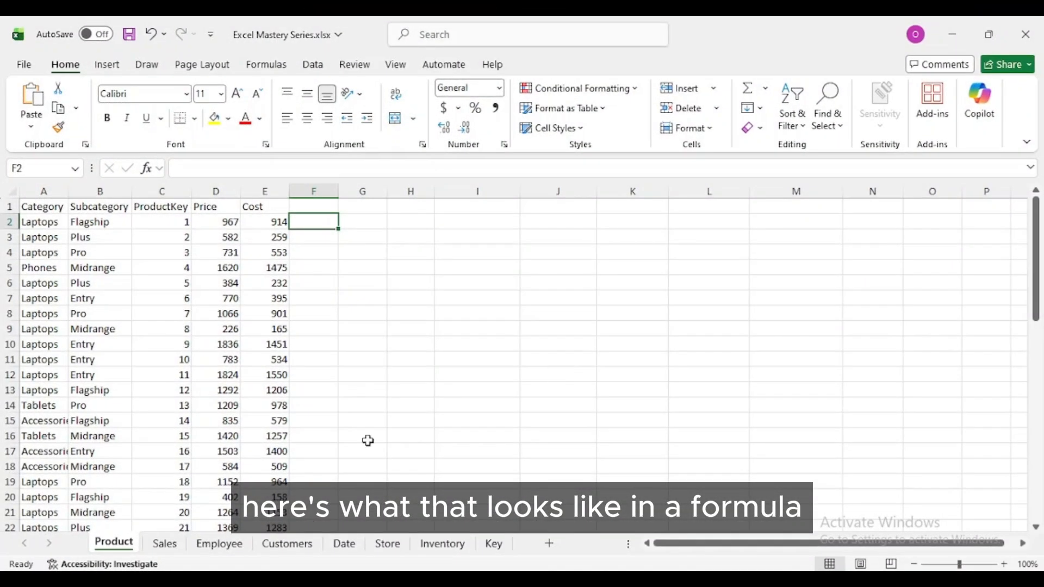
Add a "New Cost" header in cell J1 of the Sales sheet.
left_click(165, 543)
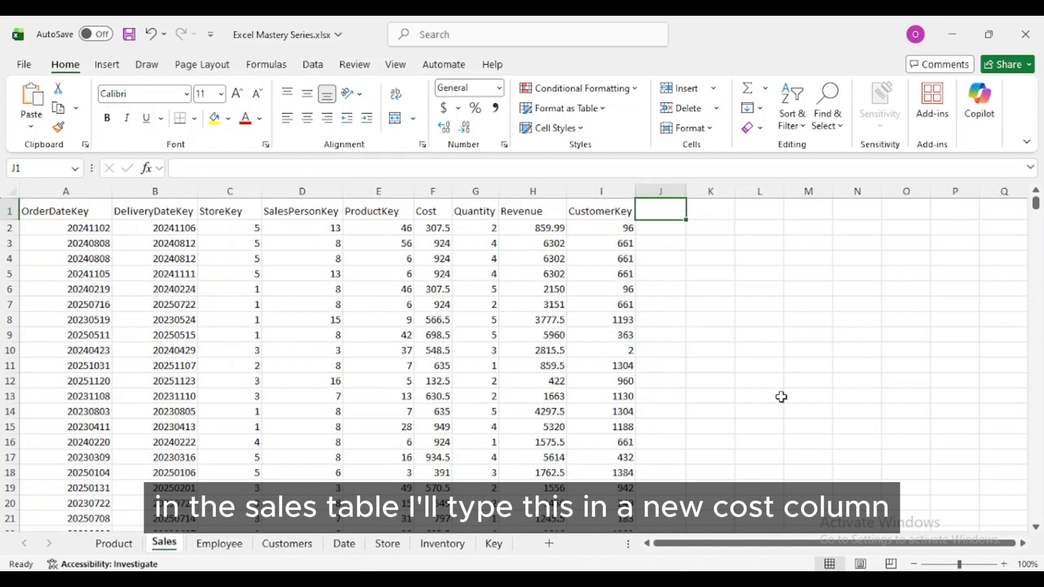
type("New Cost")
key("Return")
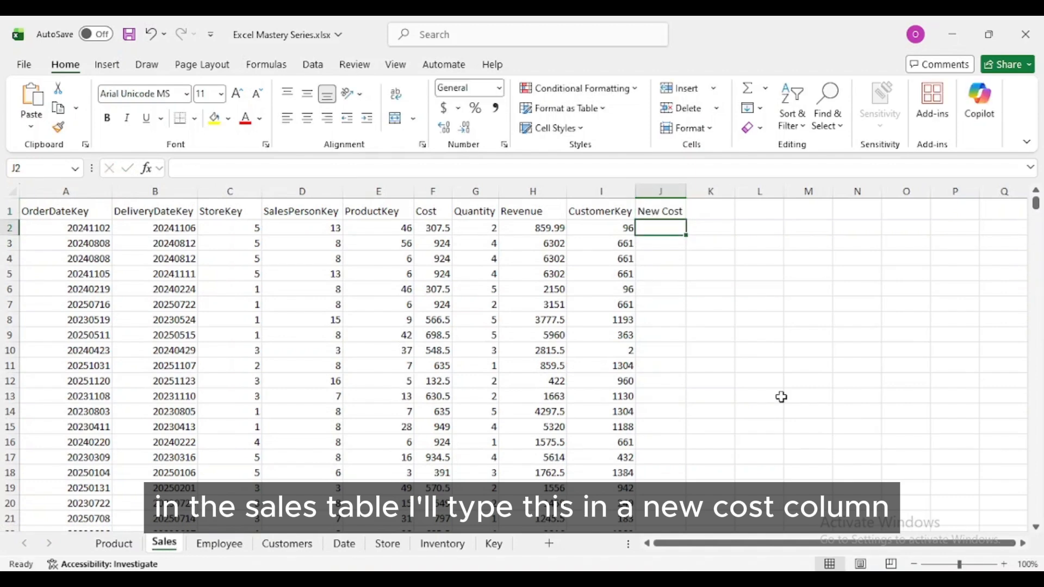
Begin a VLOOKUP formula in J2 with the product key in E2 as the lookup value.
type("=")
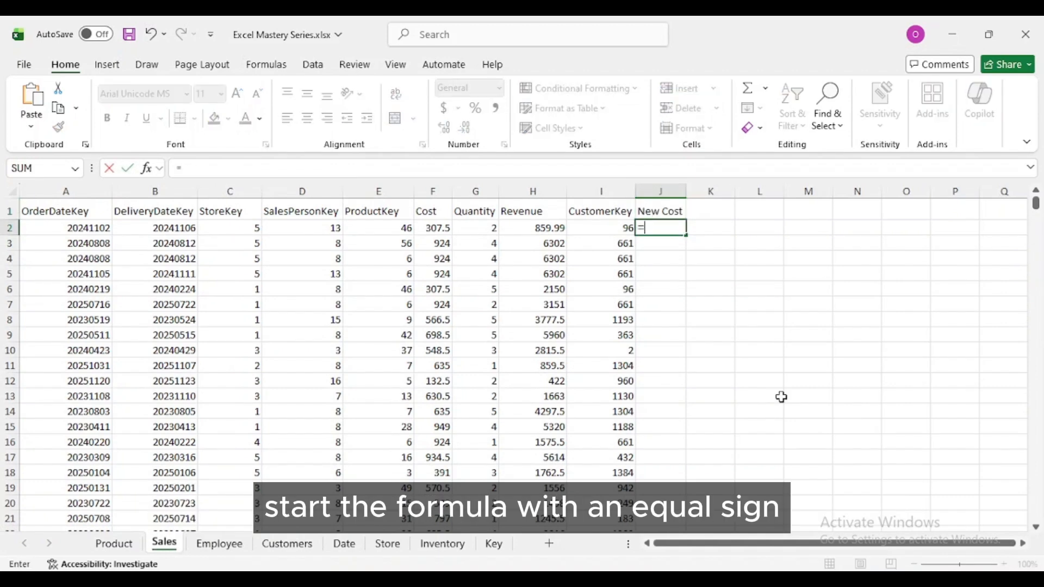
type("vlo")
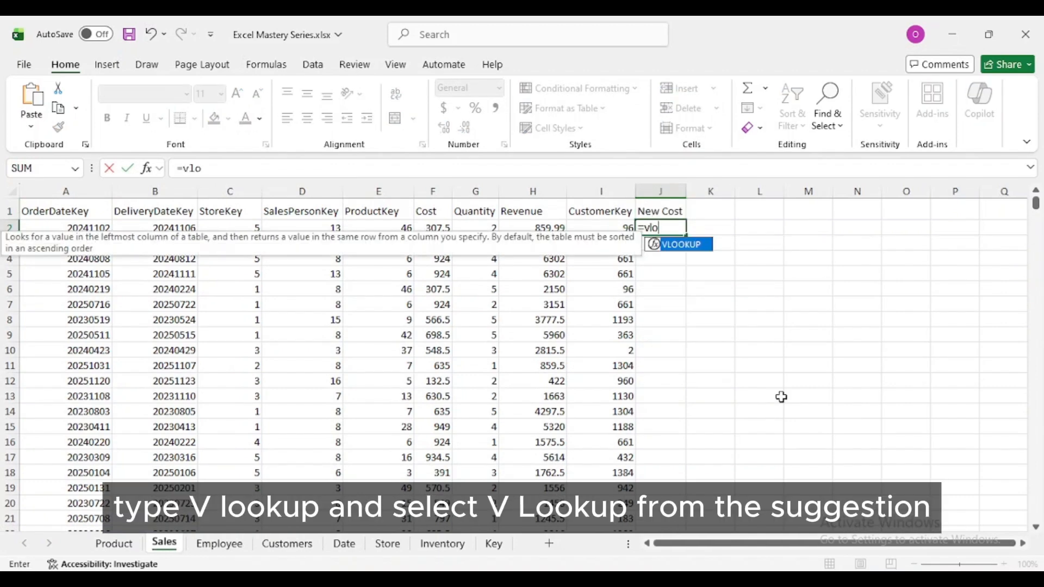
double_click(684, 246)
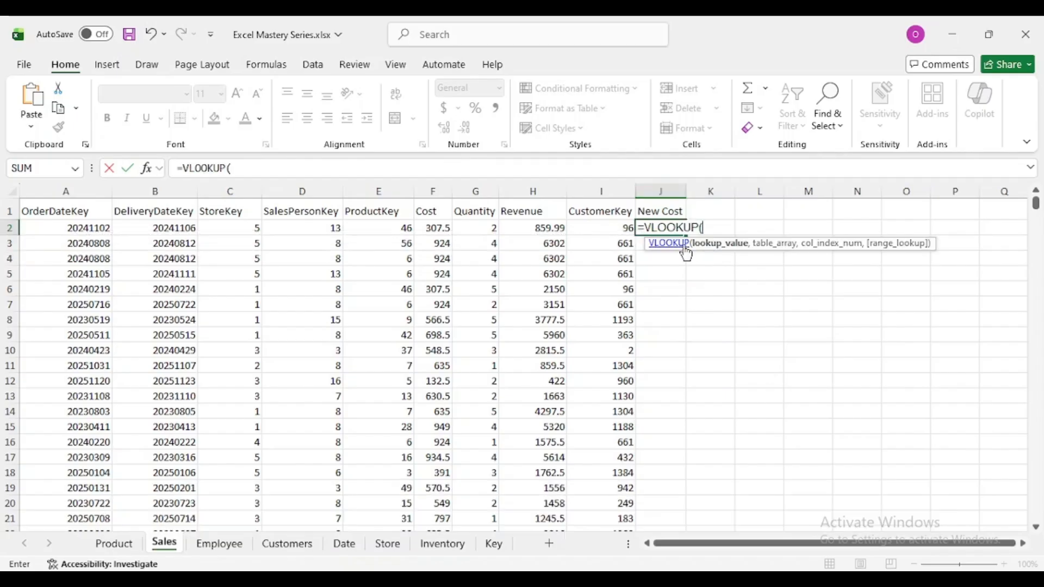
left_click(400, 229)
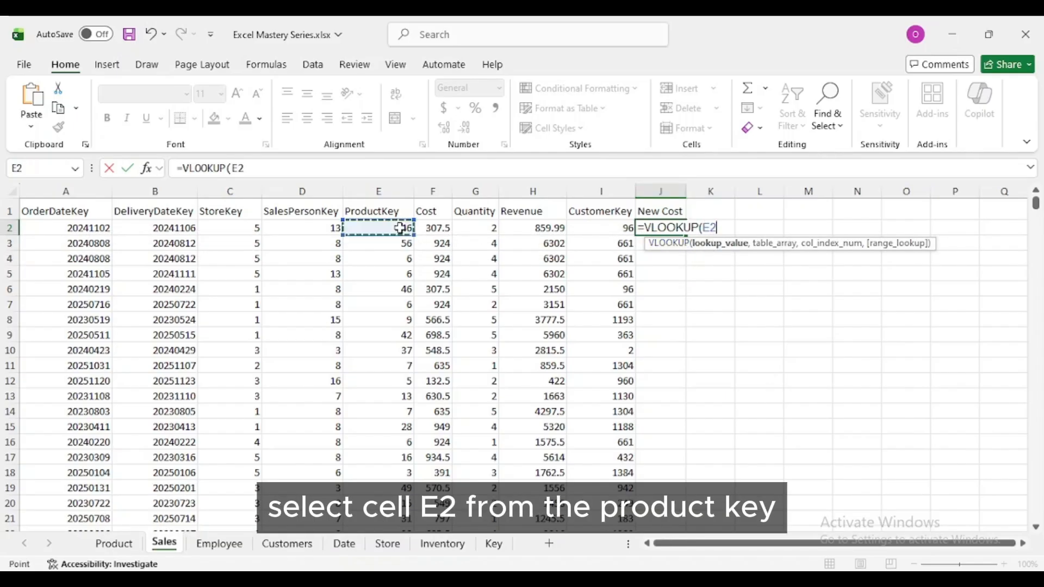
type(",")
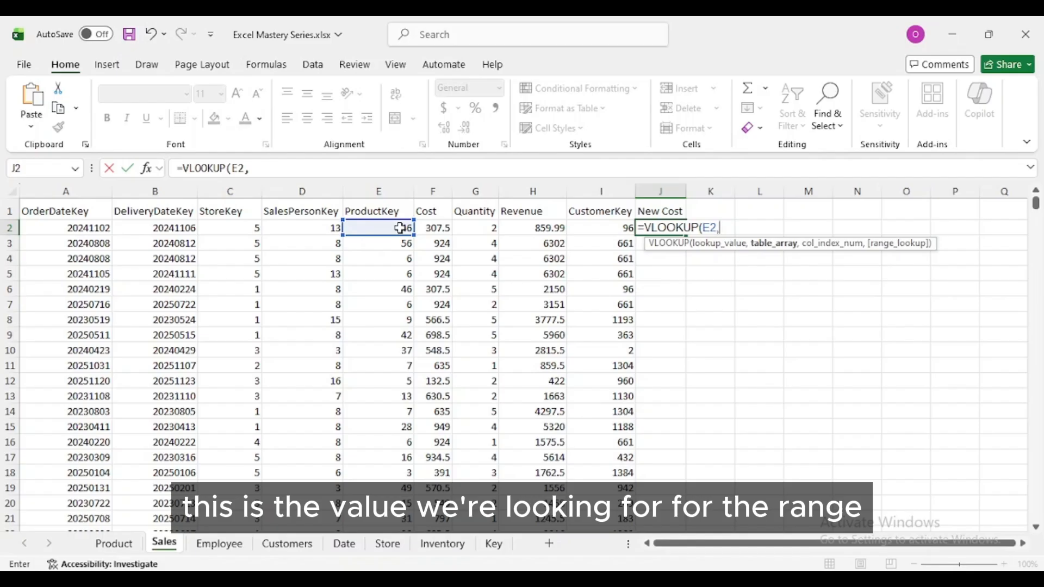
Set the VLOOKUP table array to the Product sheet's ProductKey through Cost columns, locked as Product!$C:$E.
left_click(114, 543)
left_click_drag(162, 193, 265, 192)
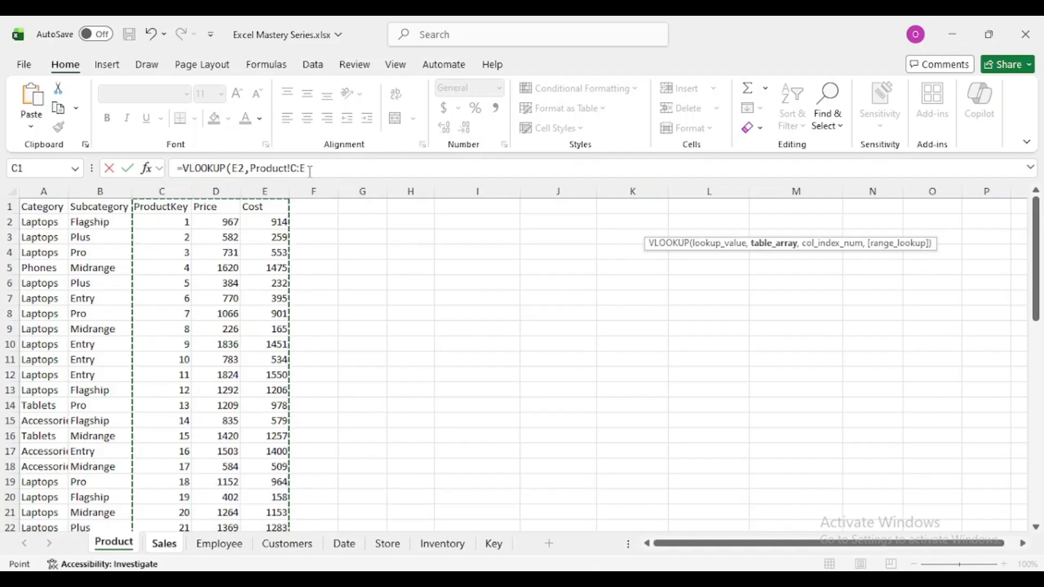
left_click(295, 169)
type("$E")
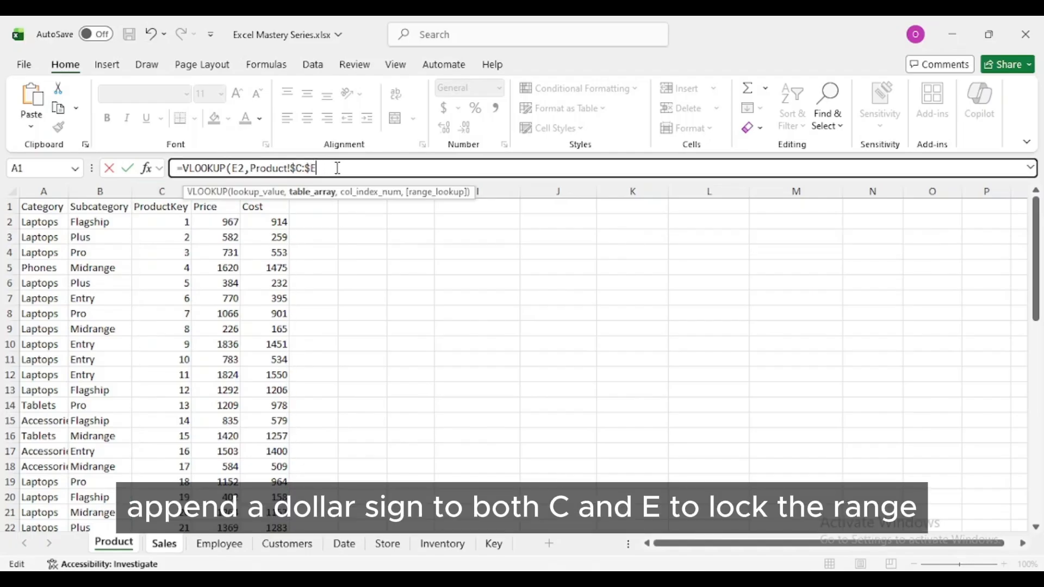
Complete the VLOOKUP with column index 3 and exact match 0, and fill it down the New Cost column.
type(",3")
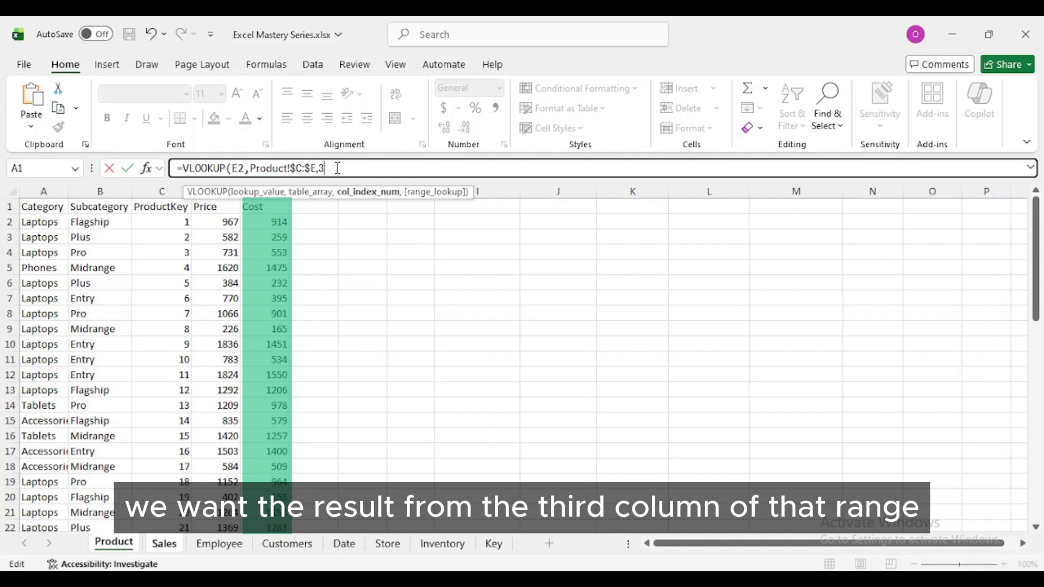
type(",")
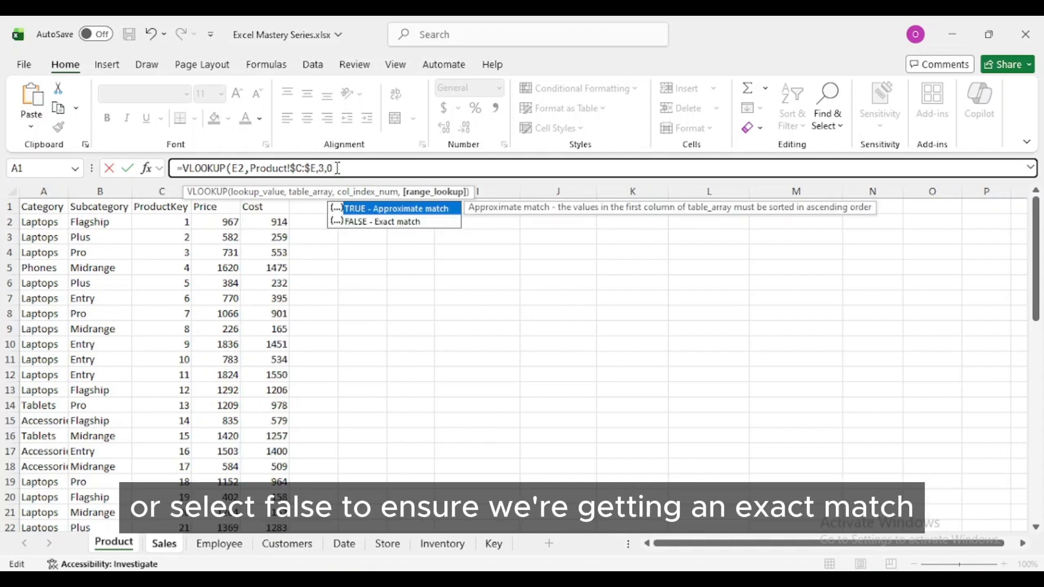
type("0)")
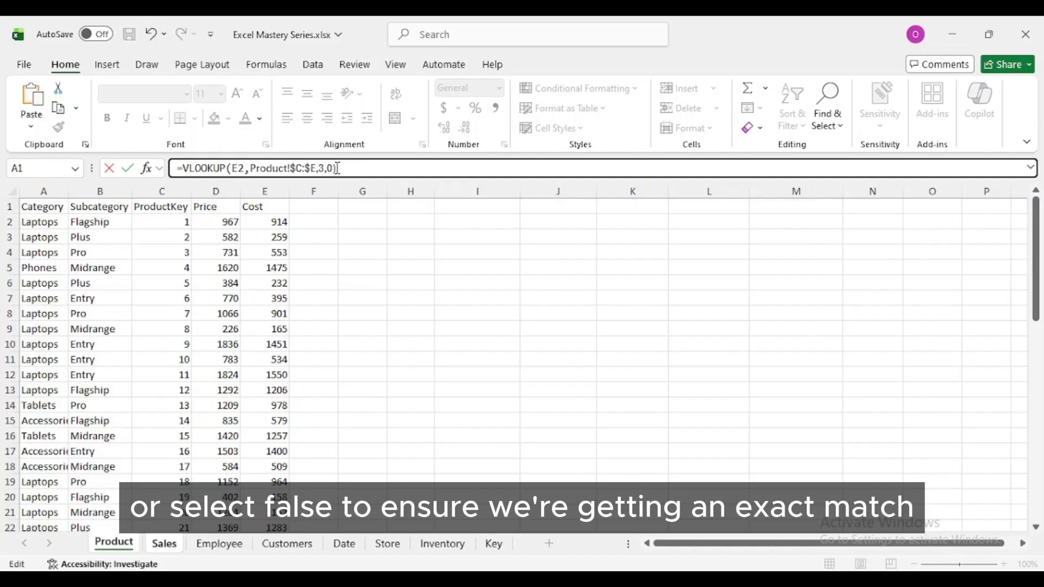
key("Return")
left_click(666, 227)
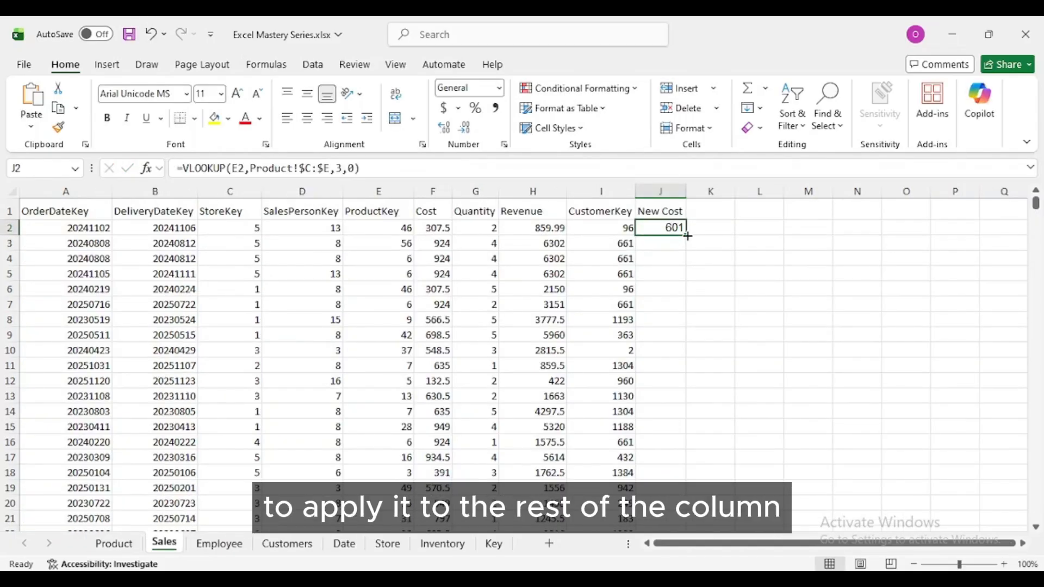
double_click(687, 236)
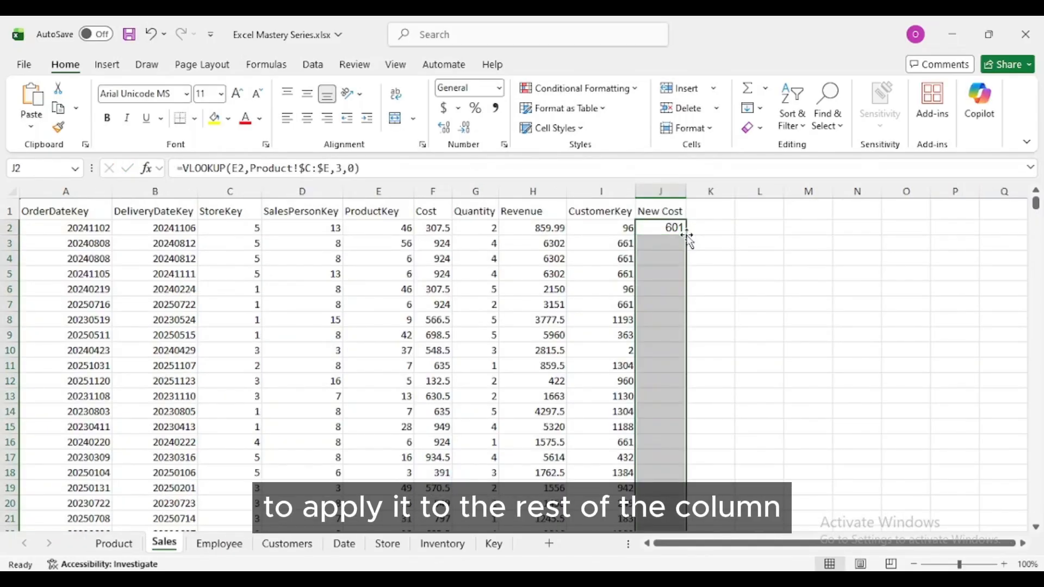
Examine the order of the ProductKey, Price and Cost columns in the Product sheet.
left_click(115, 544)
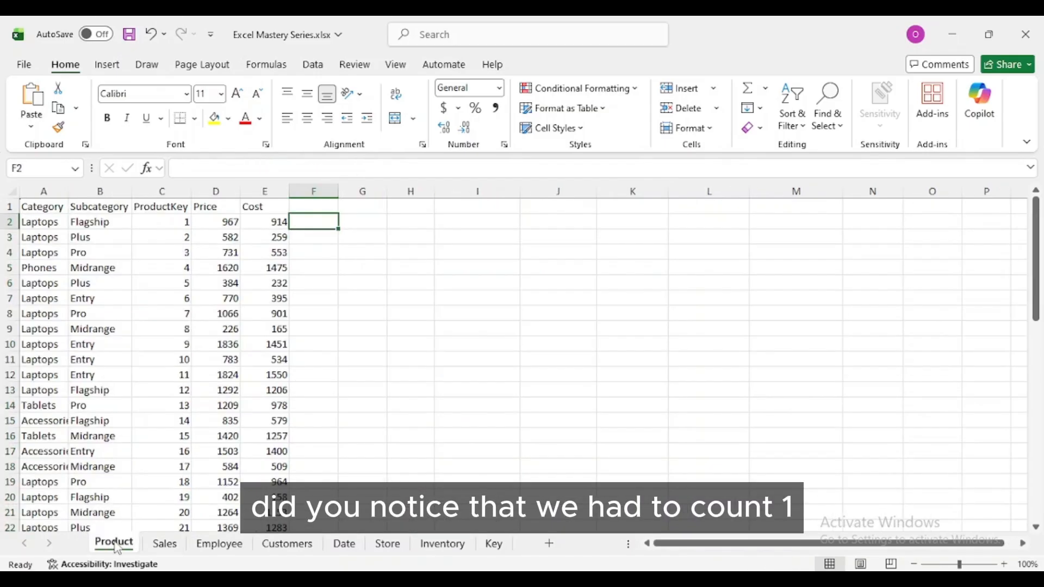
left_click(169, 191)
left_click(213, 191)
left_click(270, 194)
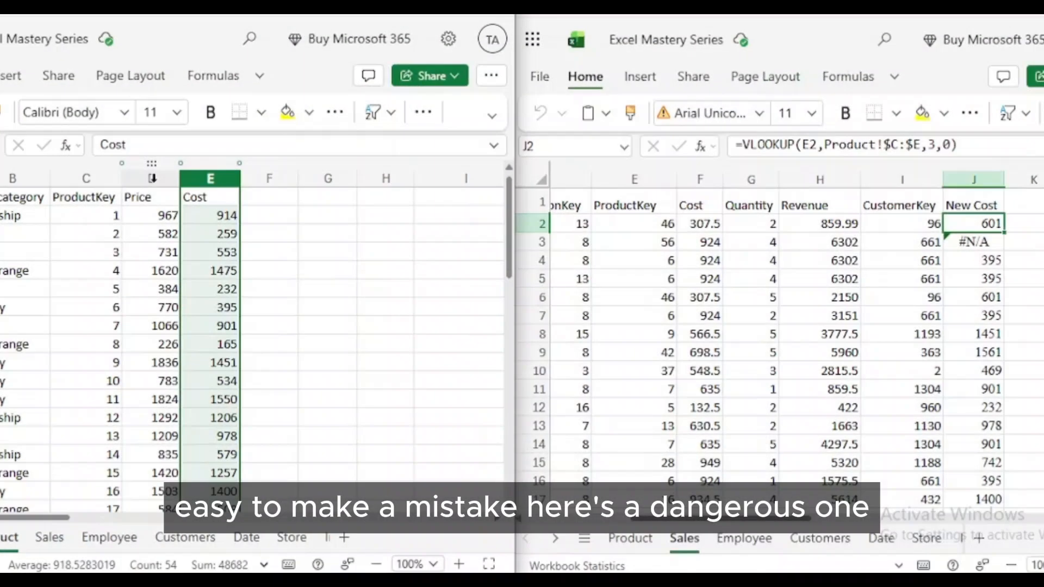
Insert one blank column to the right of the Price column in the Product sheet.
left_click(153, 179)
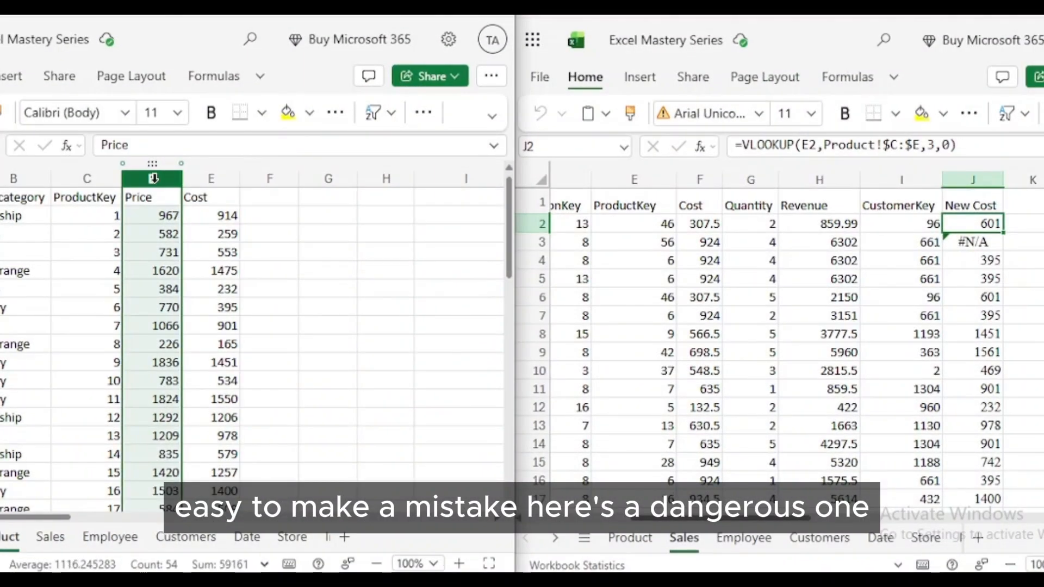
right_click(153, 178)
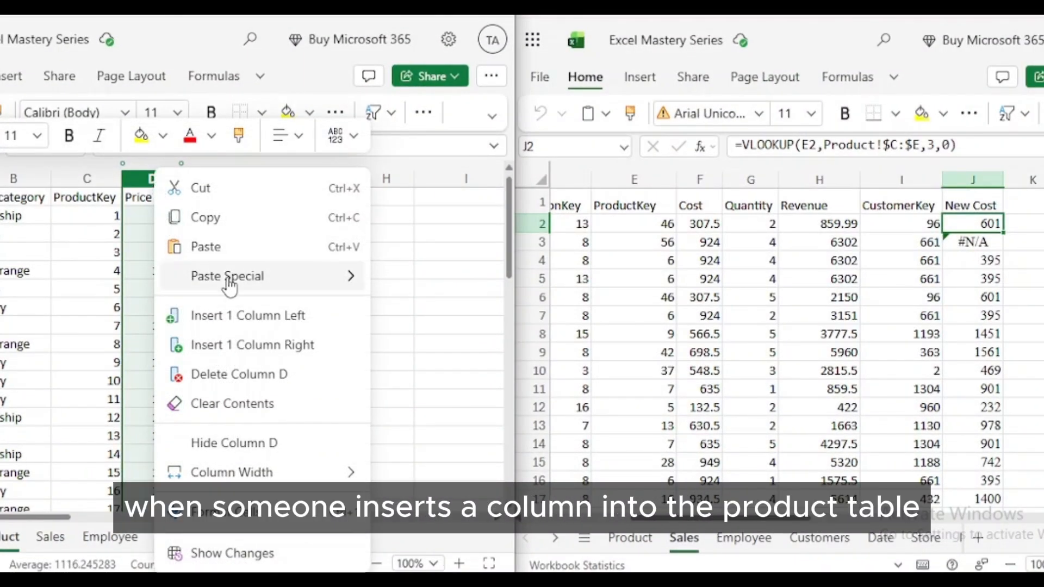
left_click(239, 344)
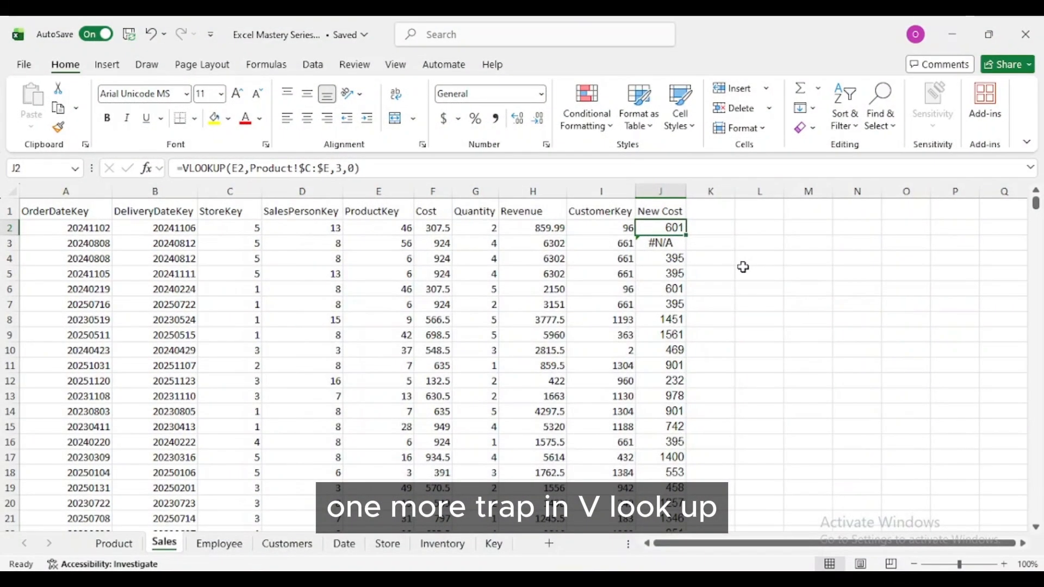
Remove the exact-match argument from the VLOOKUP in J3 so the formula ends after column index 3.
left_click(664, 243)
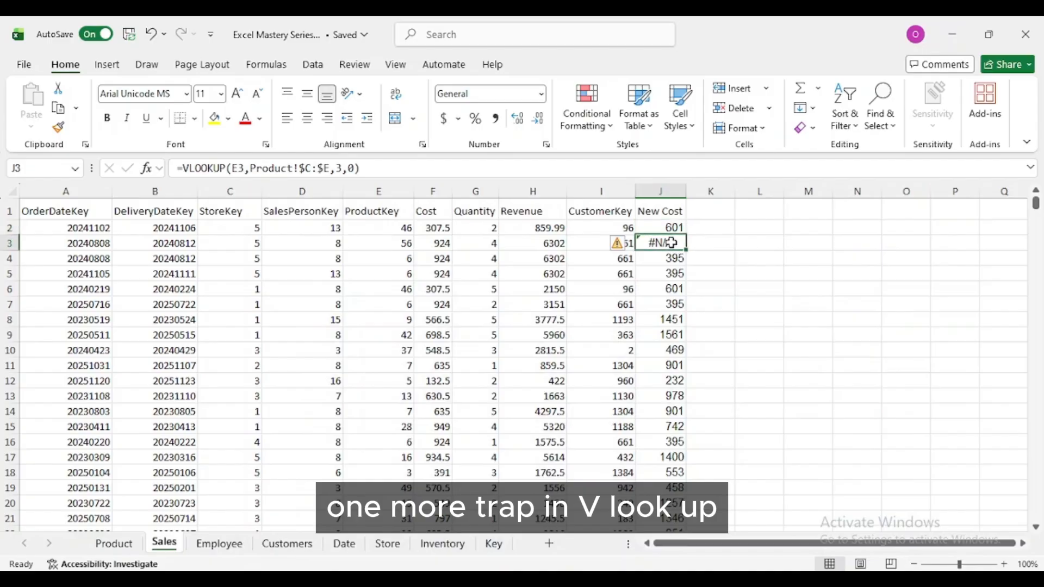
left_click(355, 169)
key("BackSpace")
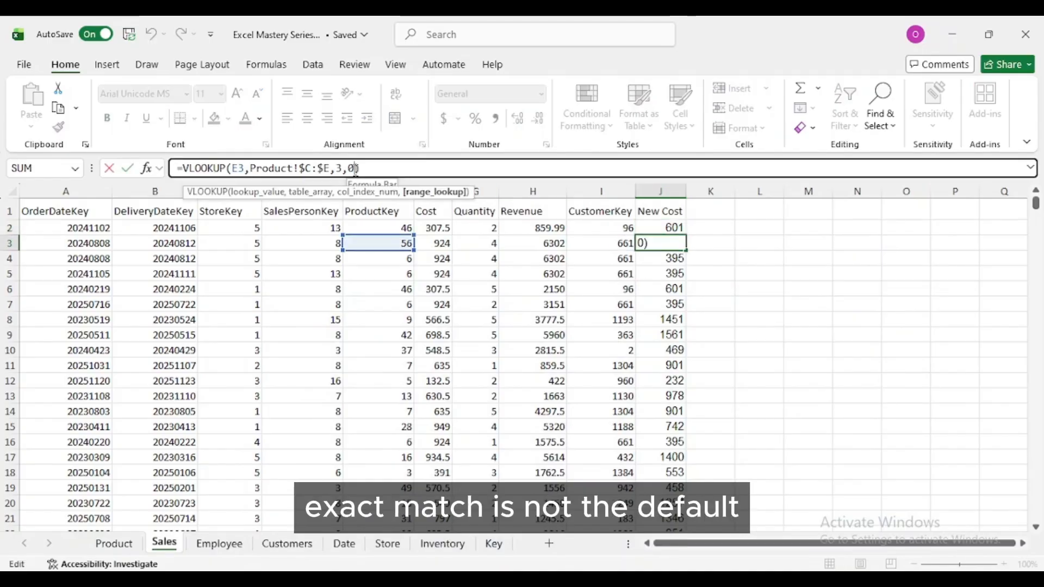
key("BackSpace")
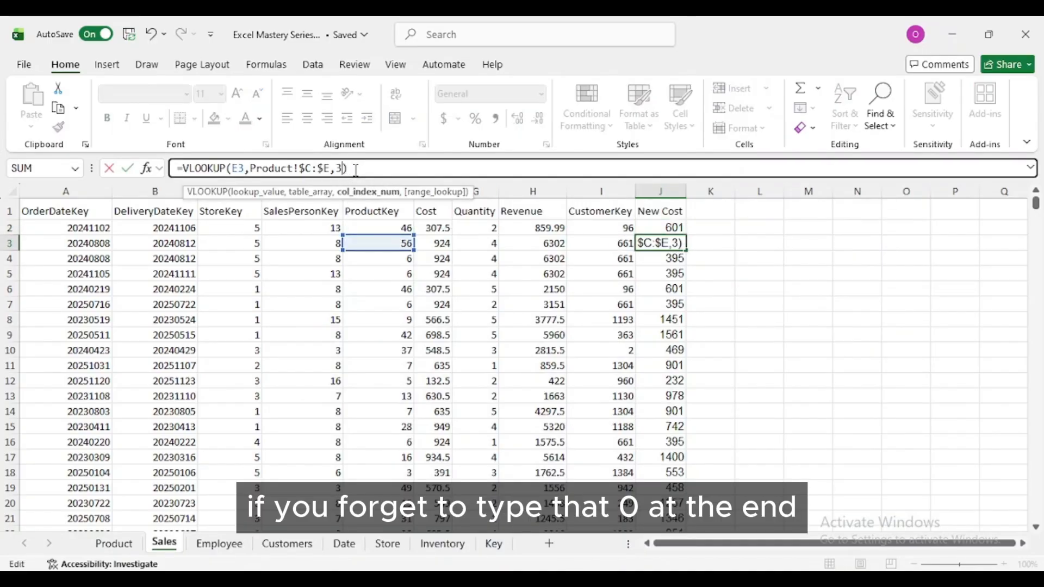
key("Return")
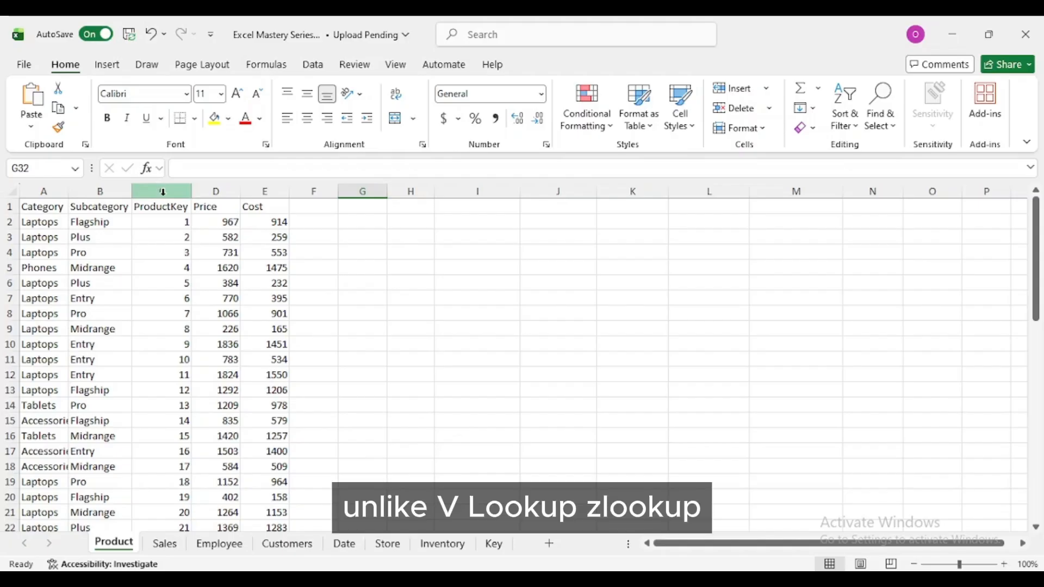
Begin an XLOOKUP formula in J2 of the Sales sheet with E2 as the lookup value.
left_click(162, 191)
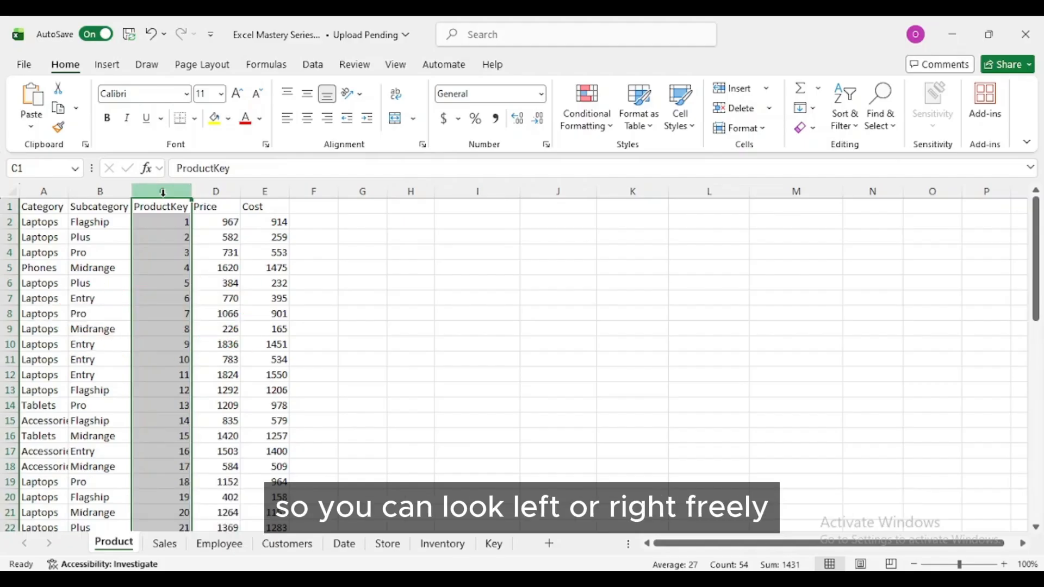
left_click(164, 543)
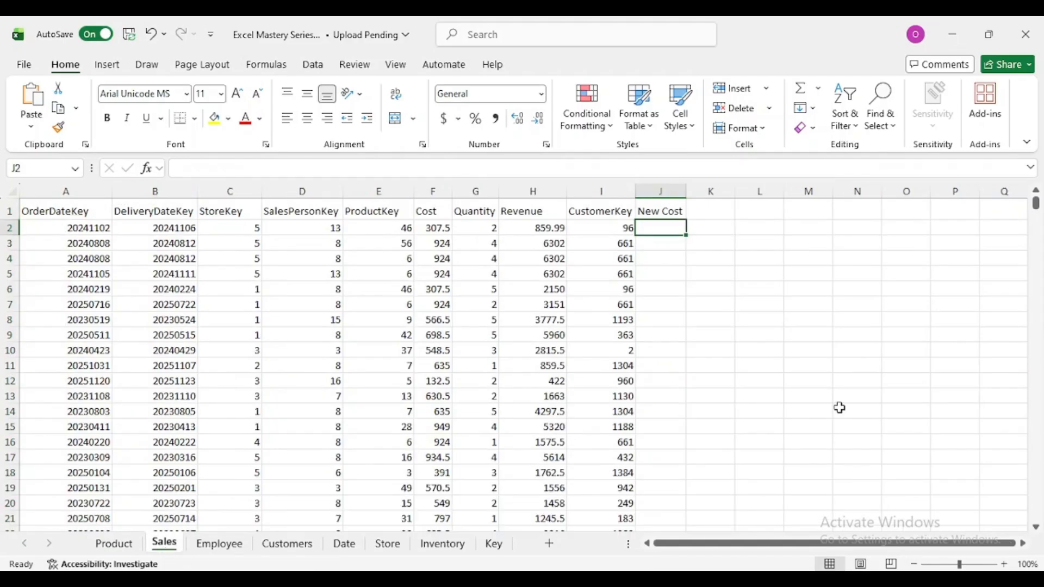
type("=")
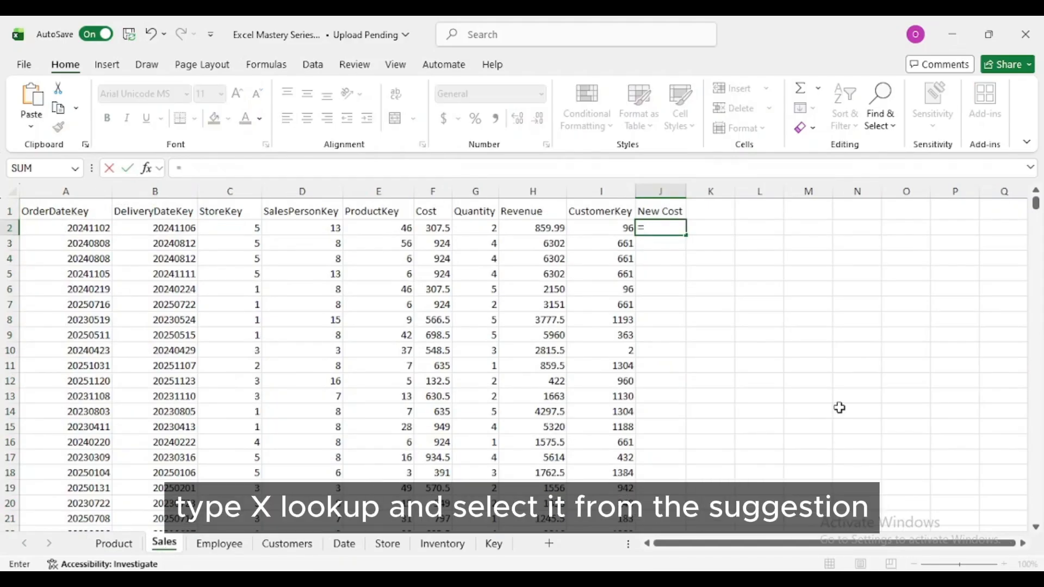
type("xl")
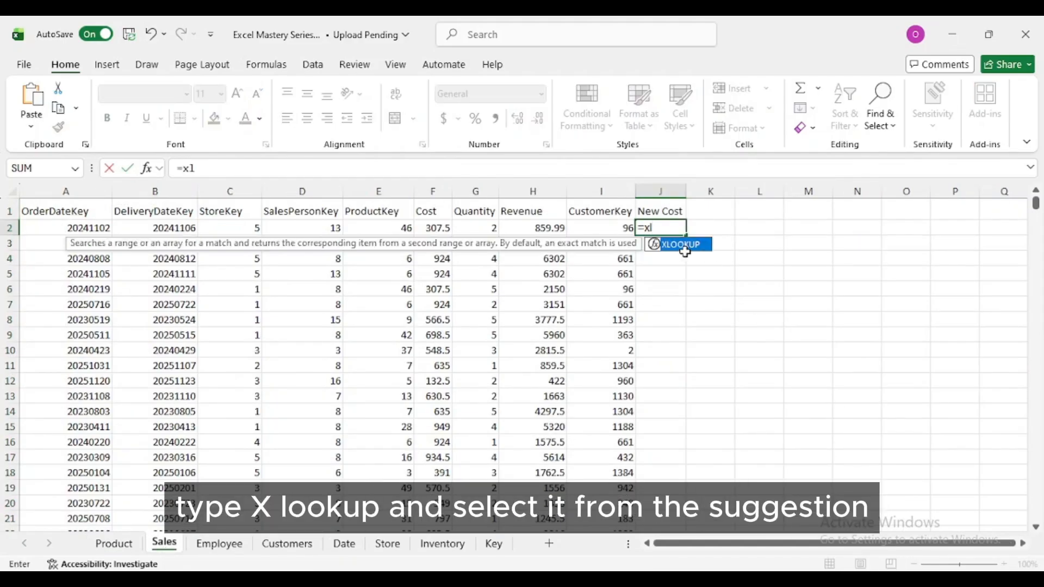
double_click(681, 246)
left_click(398, 229)
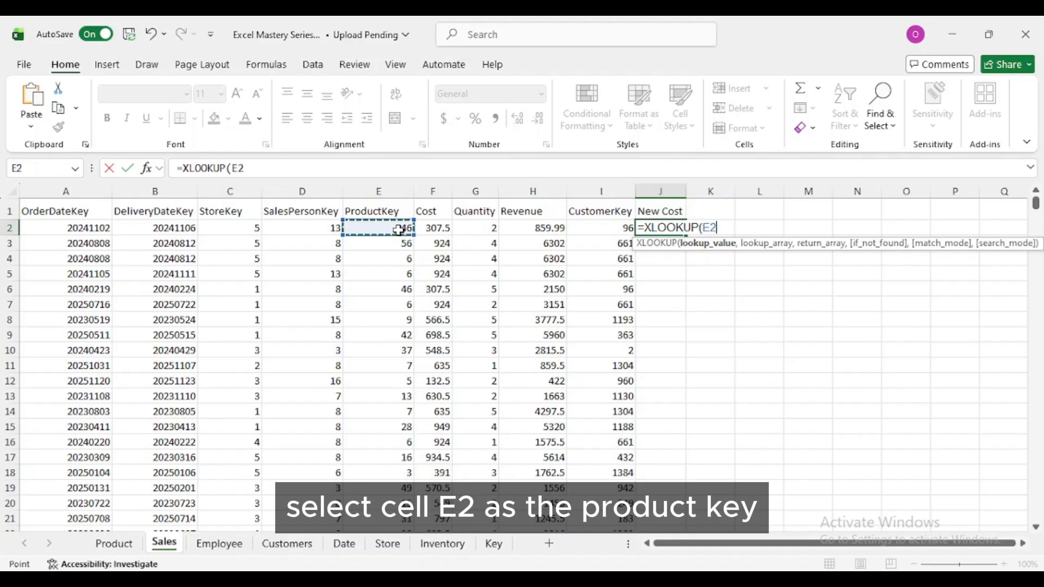
type(",")
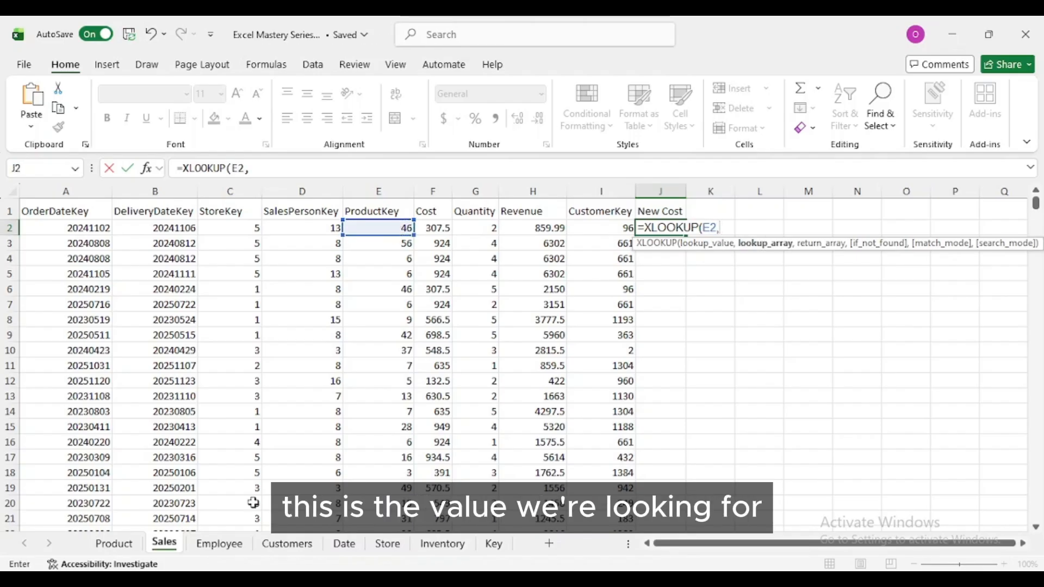
Set the XLOOKUP lookup array to Product!$C:$C and the return array to Product!$E:$E, both as absolute references.
left_click(118, 549)
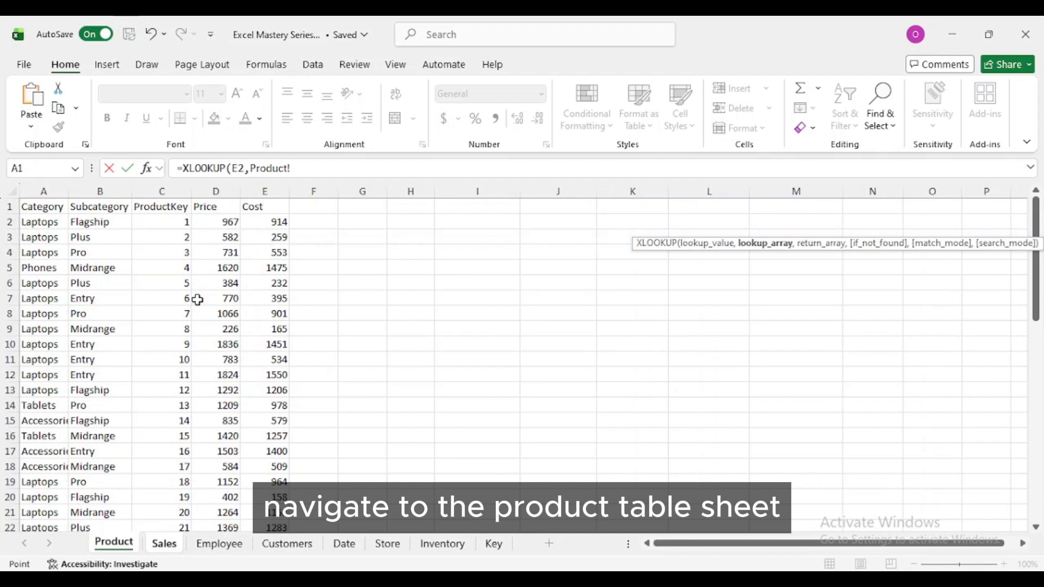
left_click(169, 193)
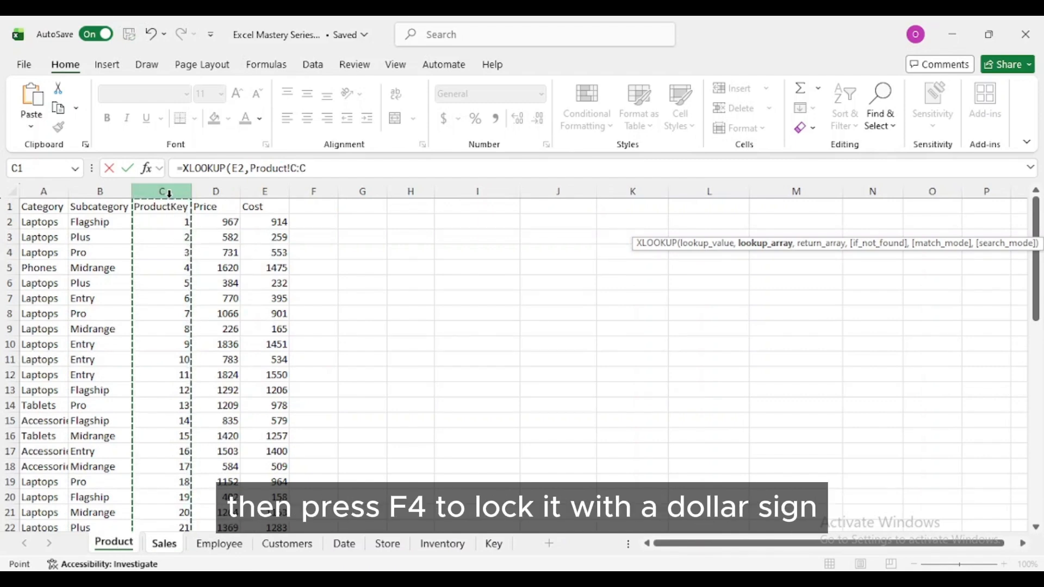
key("F4")
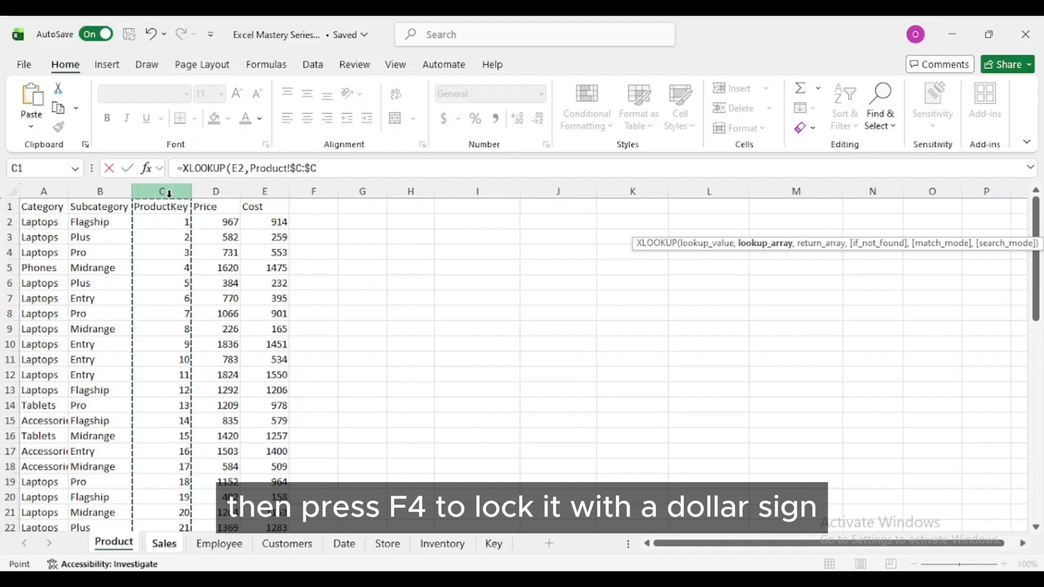
left_click(330, 170)
type(",")
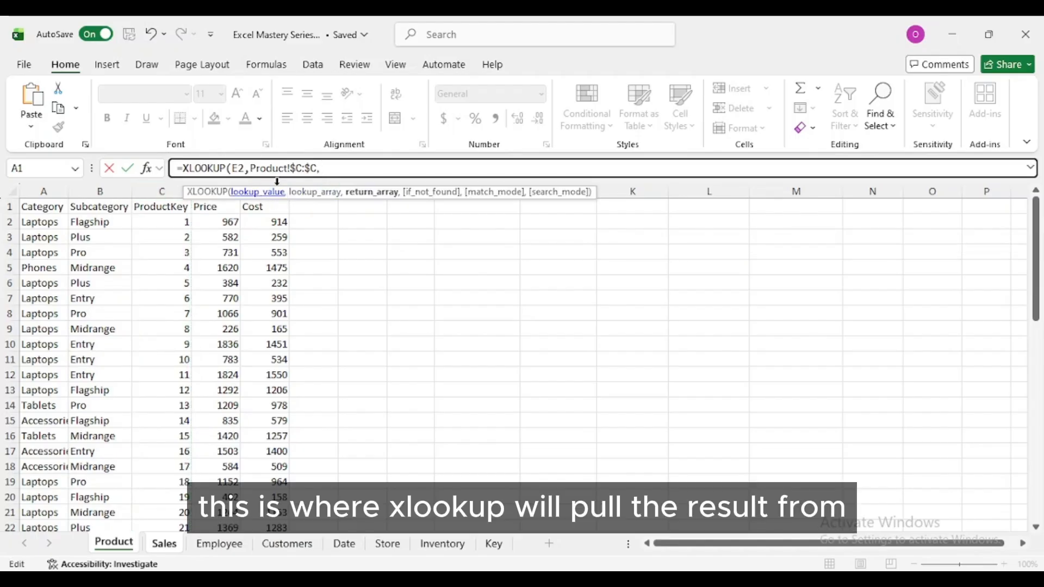
left_click(276, 183)
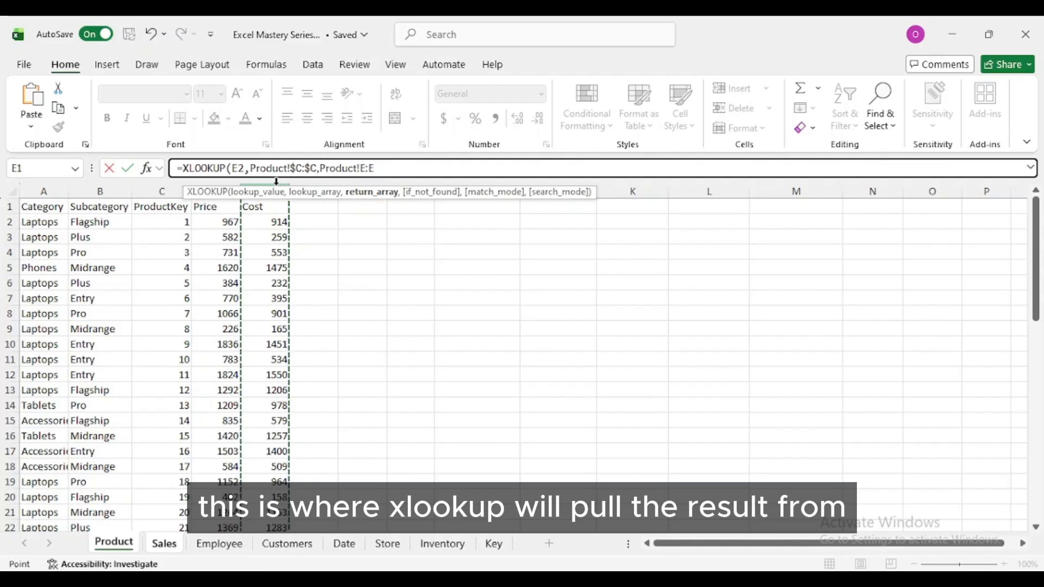
key("F4")
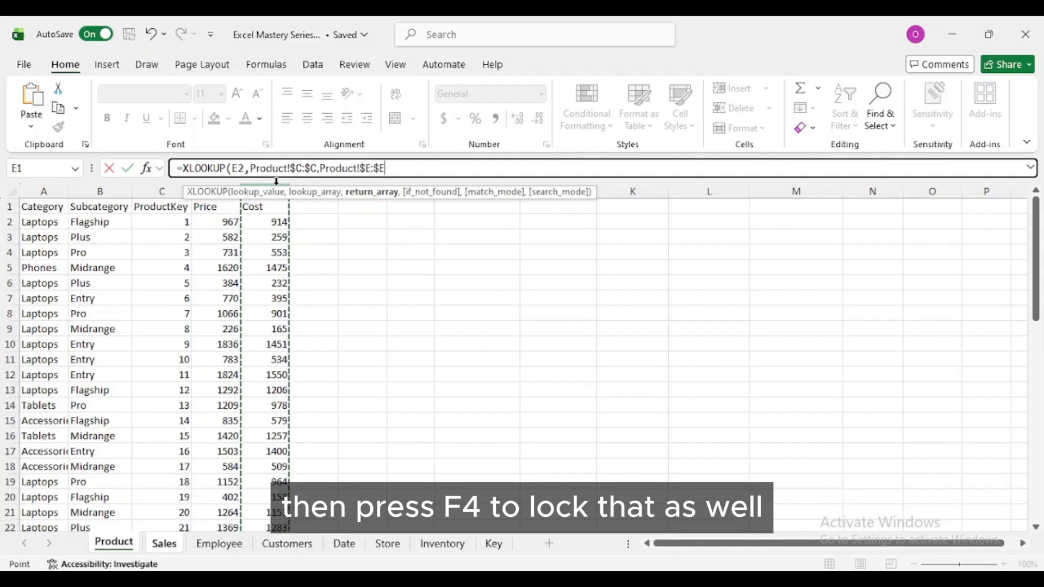
Finish the XLOOKUP formula for J2 with "Not Found" as the if_not_found argument.
type(", \"Not Found")
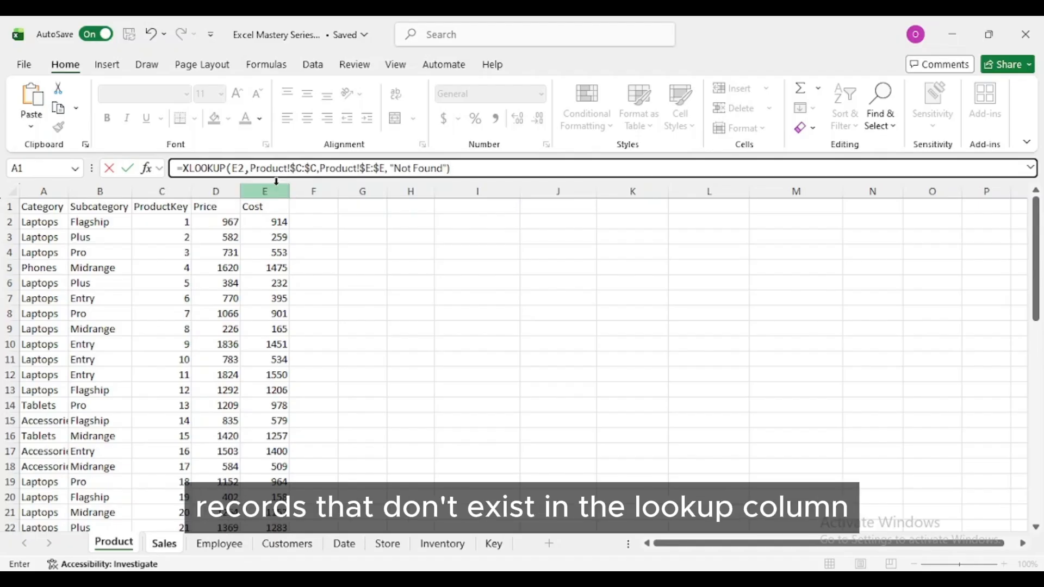
key("Return")
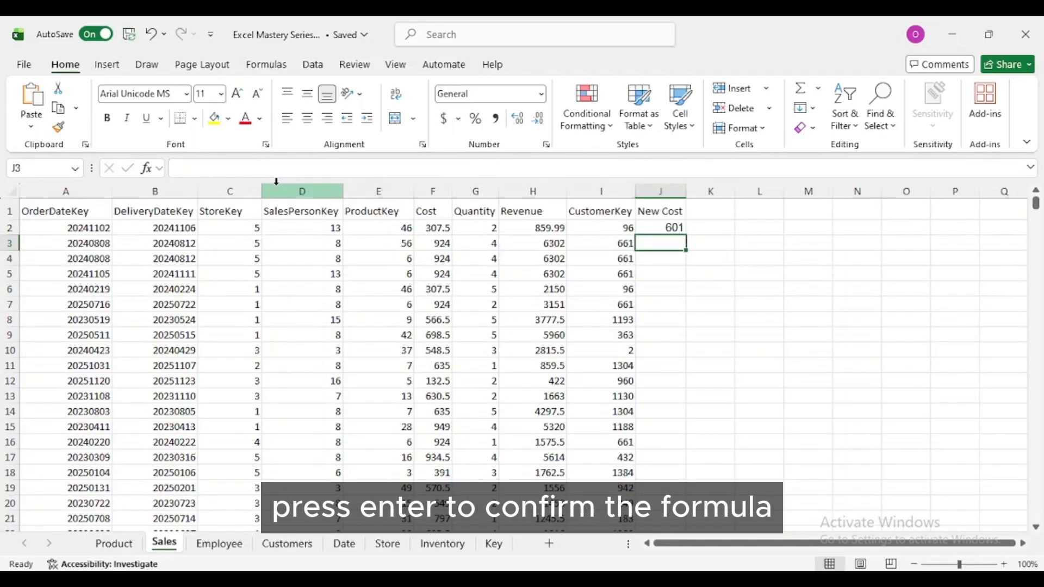
Fill the J2 formula down the New Cost column and fit the column width to its contents.
left_click(677, 227)
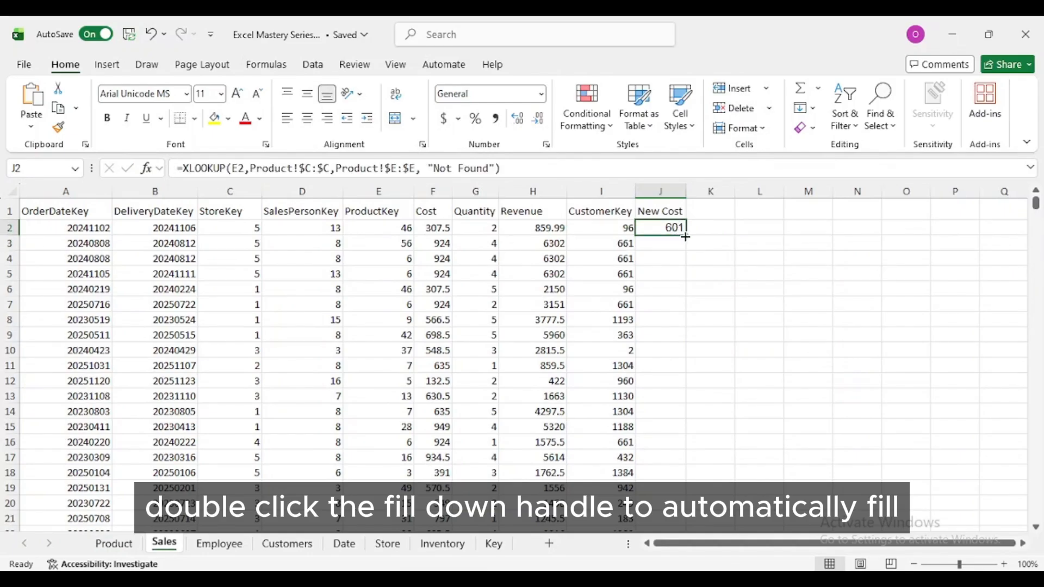
double_click(687, 235)
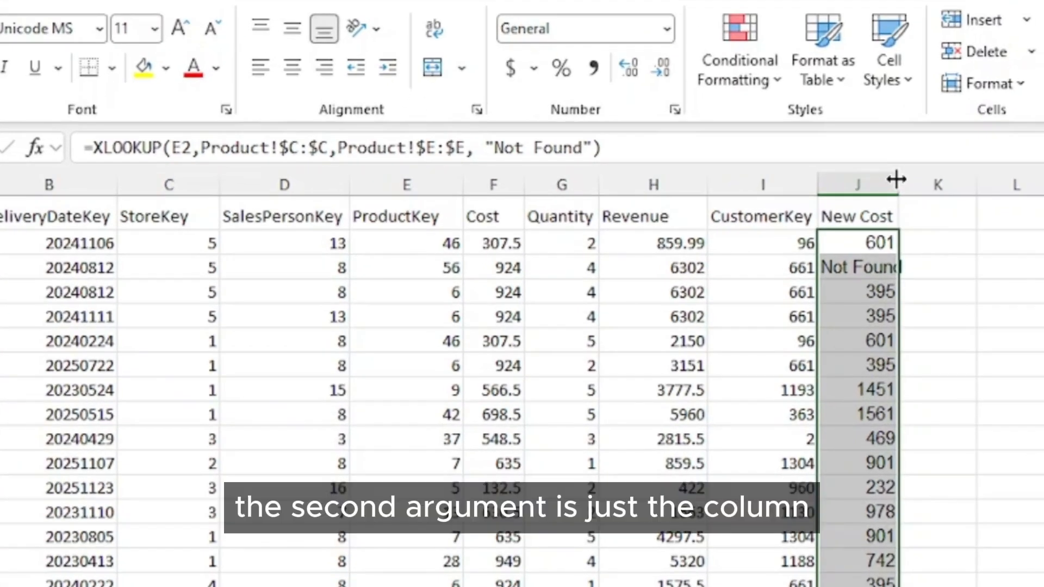
double_click(897, 179)
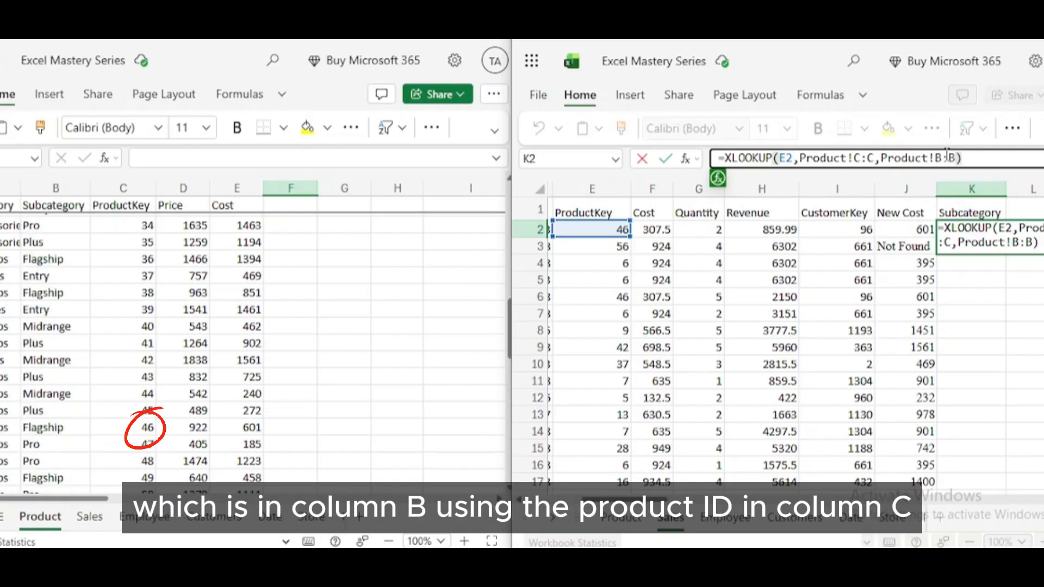
Enter =XLOOKUP(E2,Product!C:C,Product!B:B) in K2 under the Subcategory header.
key("Return")
left_click(973, 233)
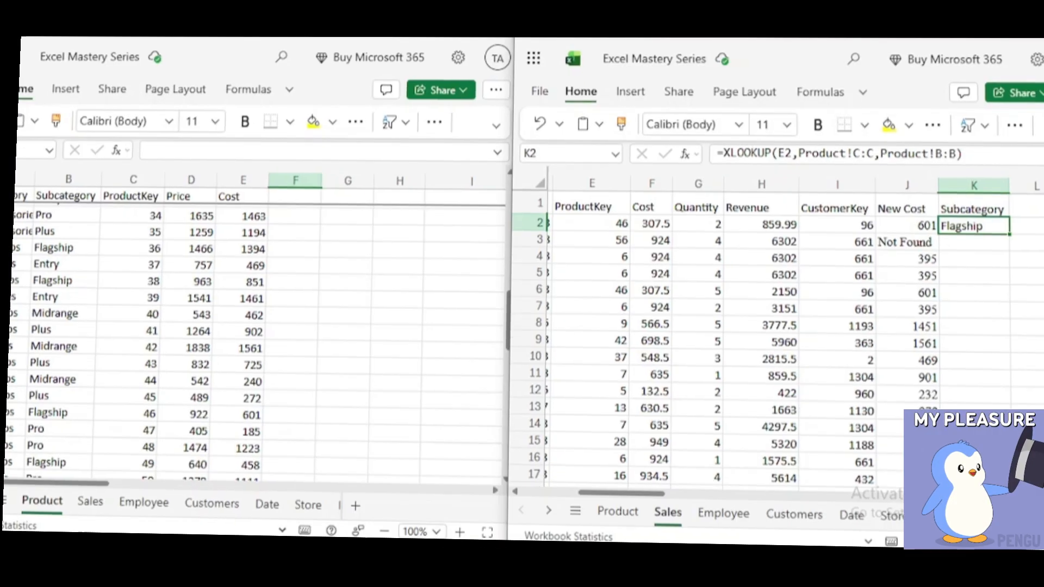
Begin an XLOOKUP formula in K2 of the Sales sheet with E2 as the lookup value.
type("=xlo")
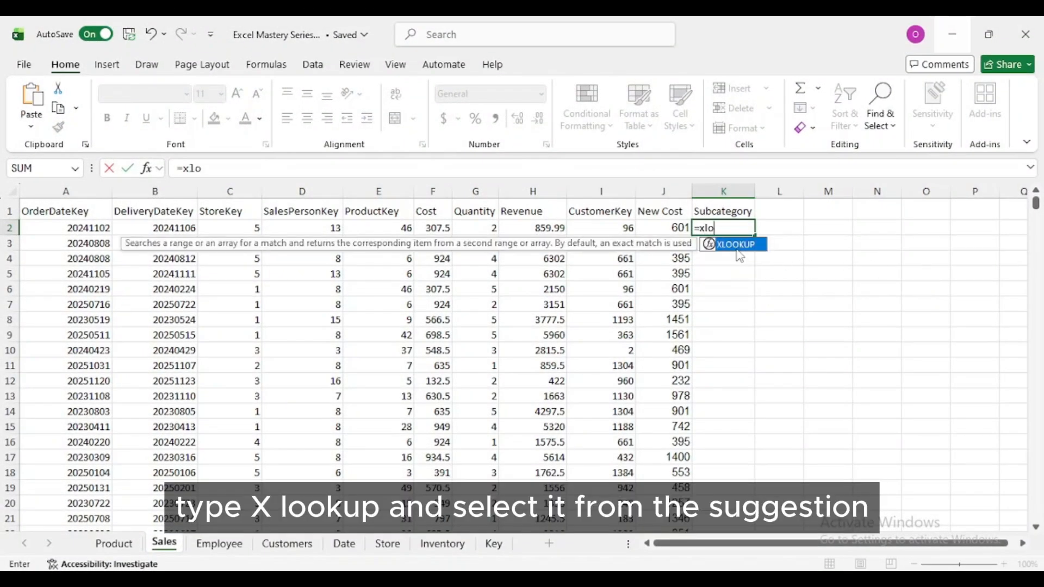
double_click(736, 246)
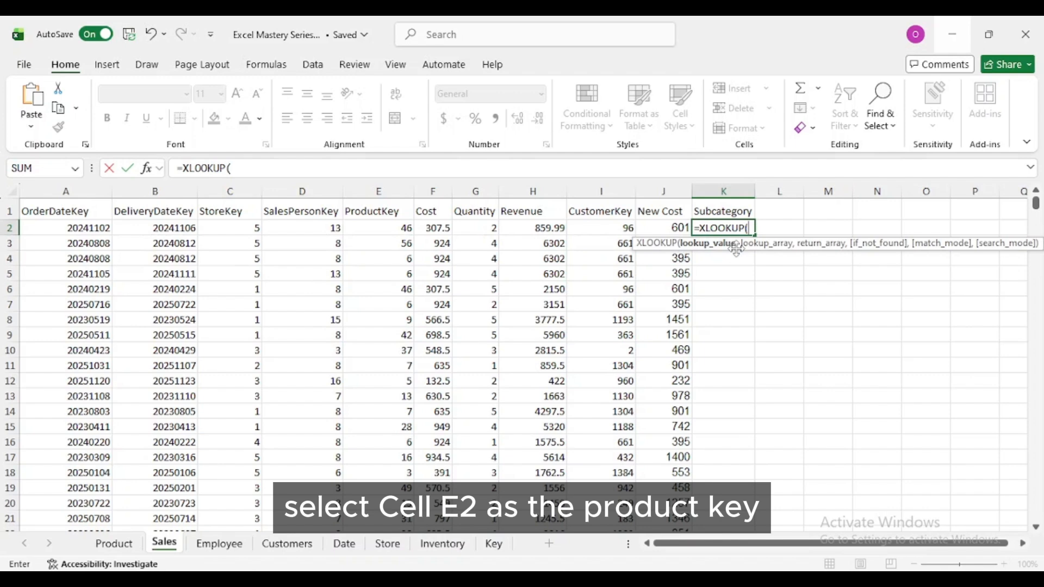
left_click(386, 226)
type(",")
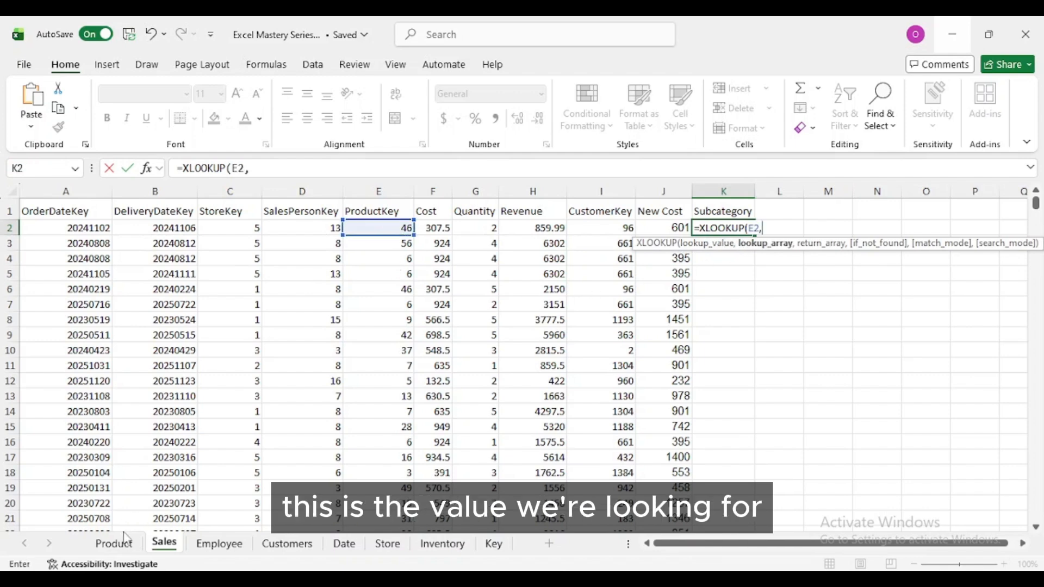
Set the lookup array to Product!$C:$C and the return array to Product!$B:$B, both as absolute references.
left_click(114, 543)
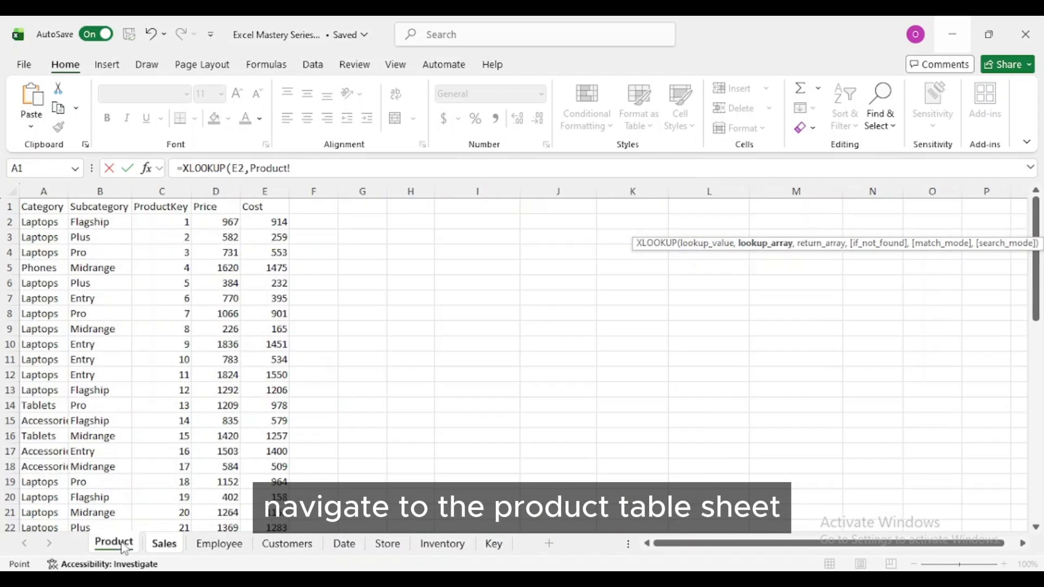
left_click(164, 192)
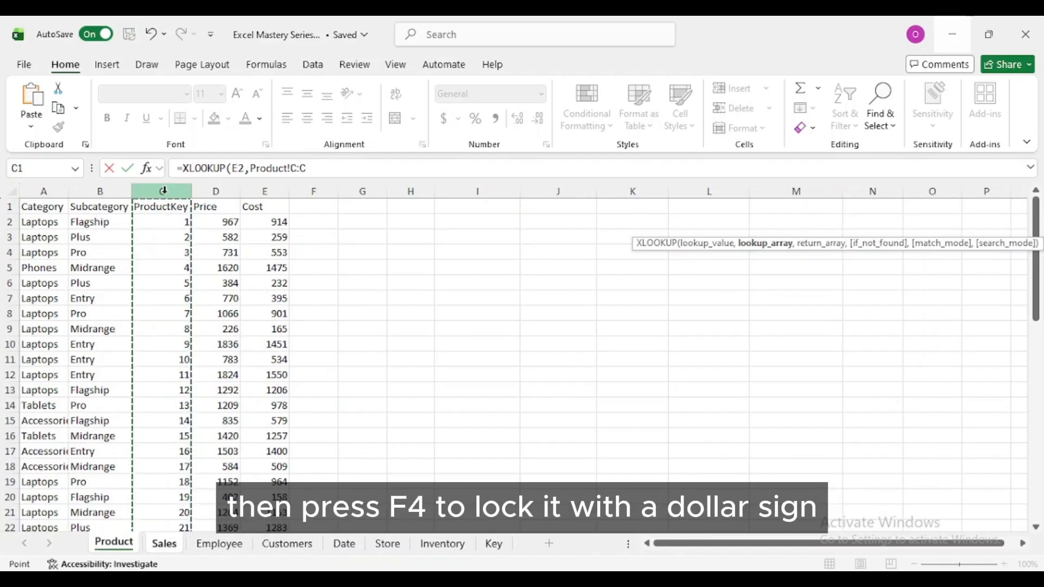
key("F4")
left_click(327, 170)
type(",")
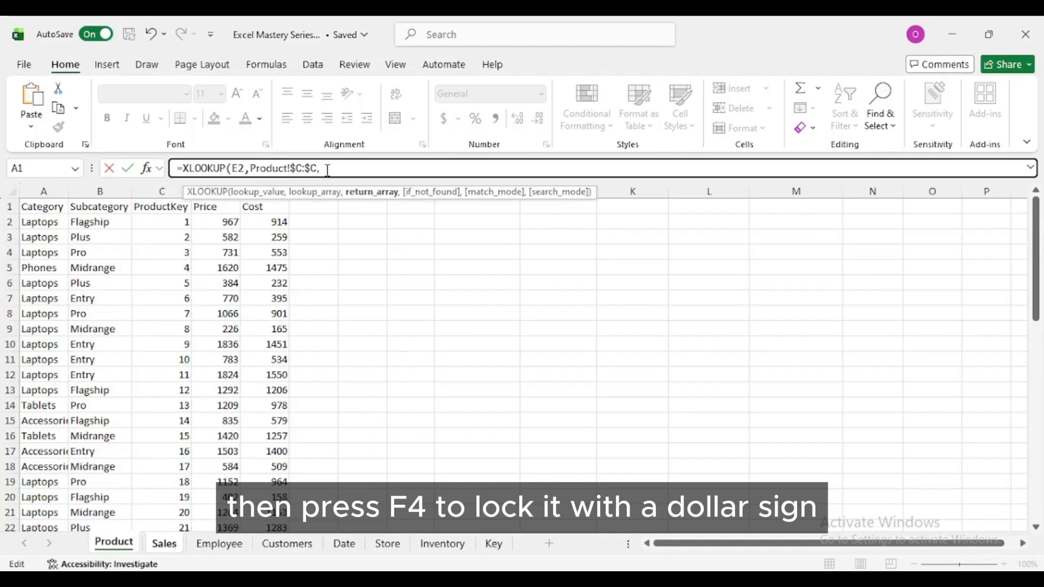
left_click(103, 192)
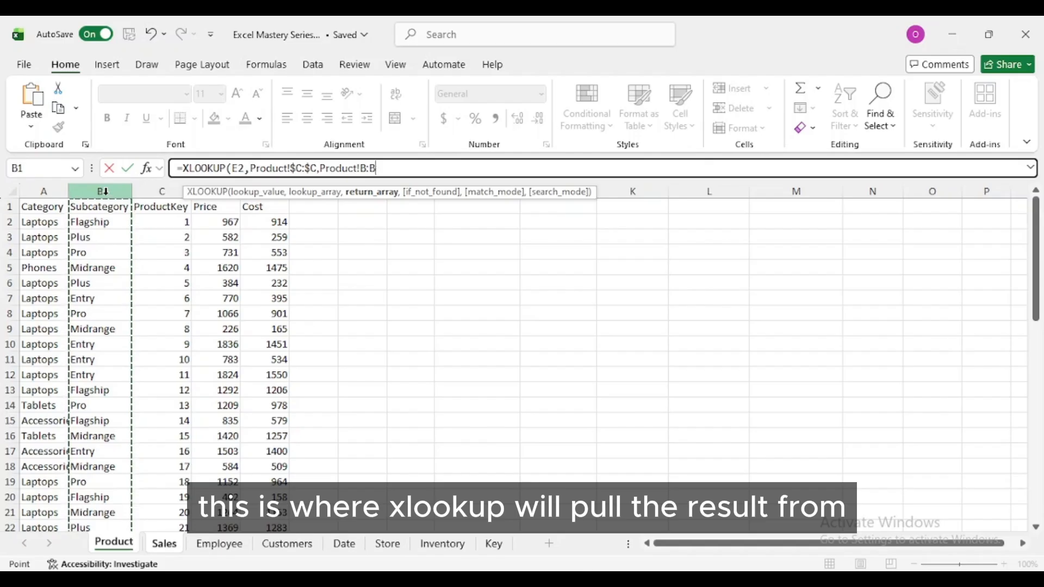
key("F4")
Finish the K2 formula with "Not Found" as the if_not_found argument and fill it down the Subcategory column.
type(", \"Not Found")
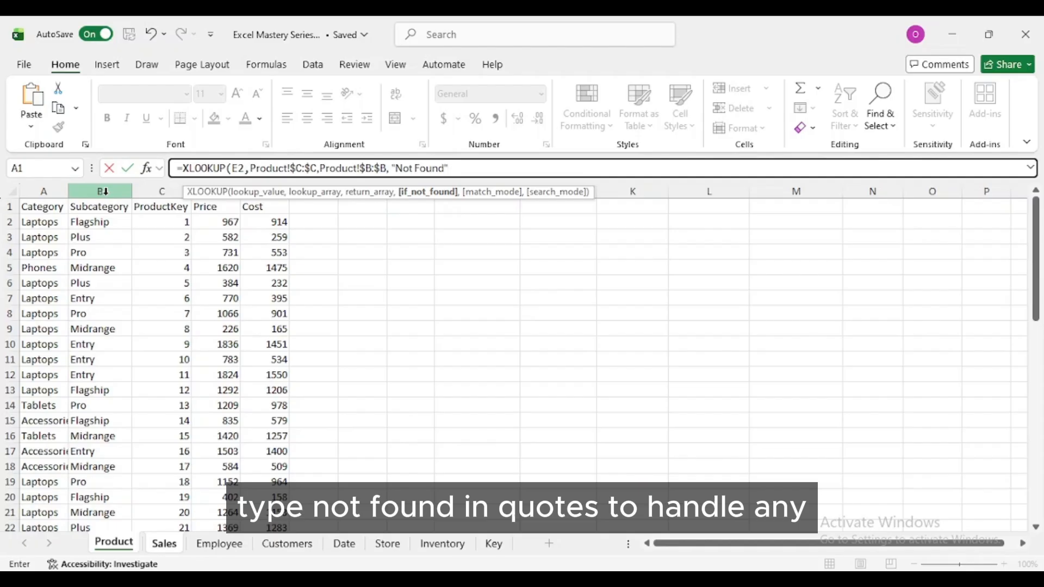
type(")")
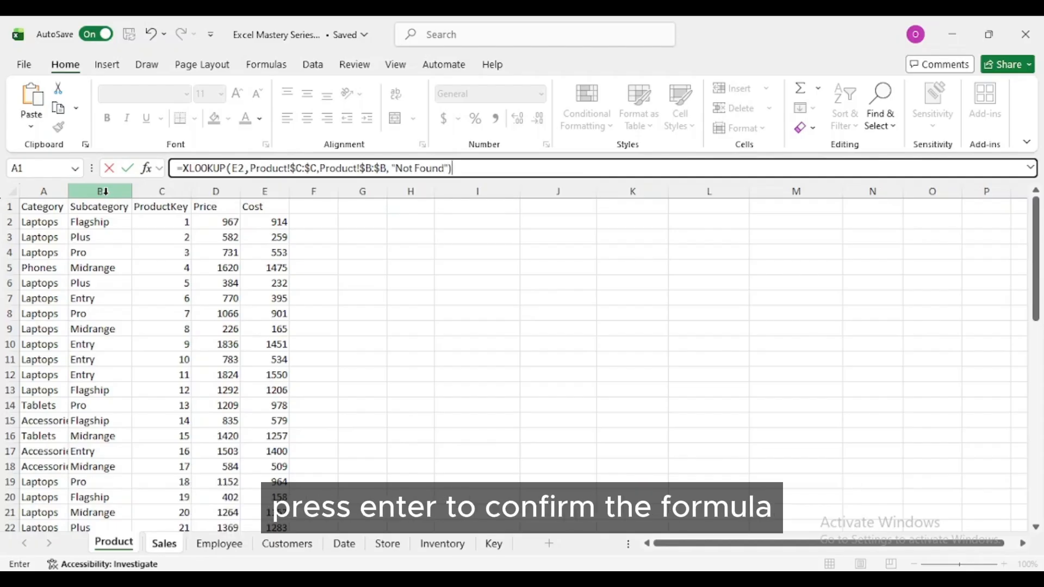
key("Return")
left_click(712, 226)
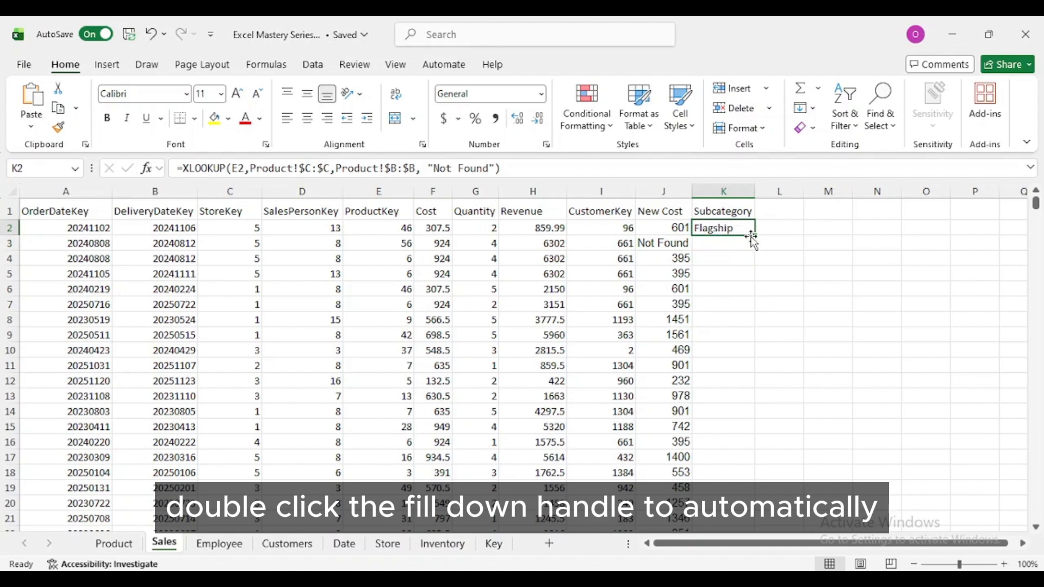
double_click(755, 234)
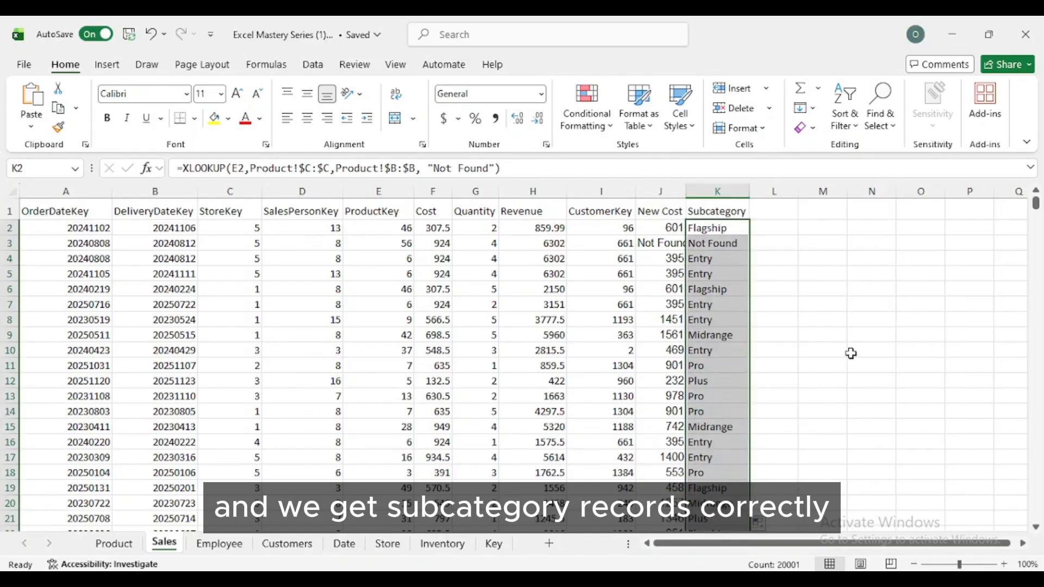
Insert one blank column directly after the Price column in the Product sheet.
left_click(120, 546)
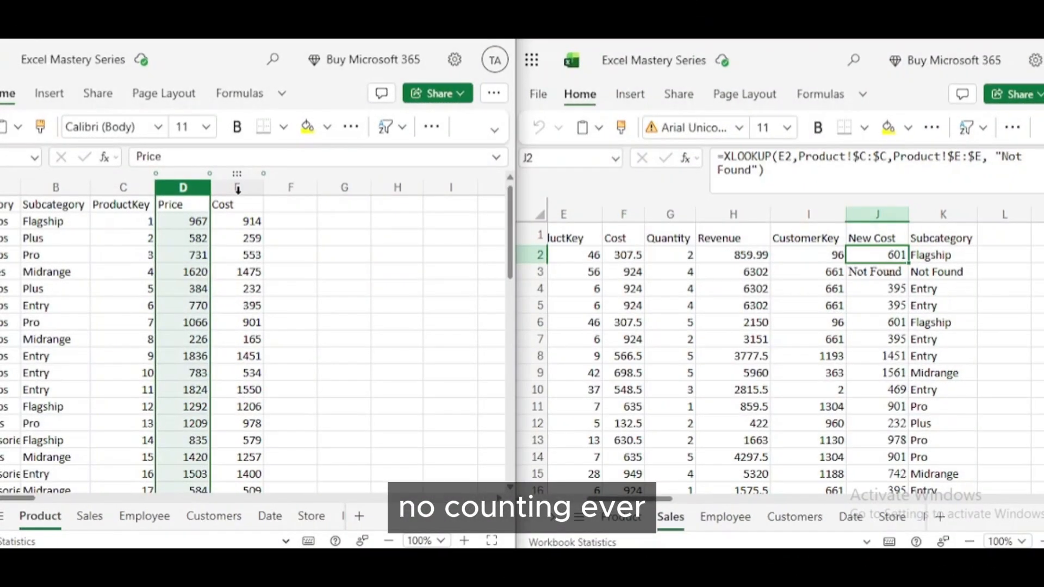
left_click(296, 232)
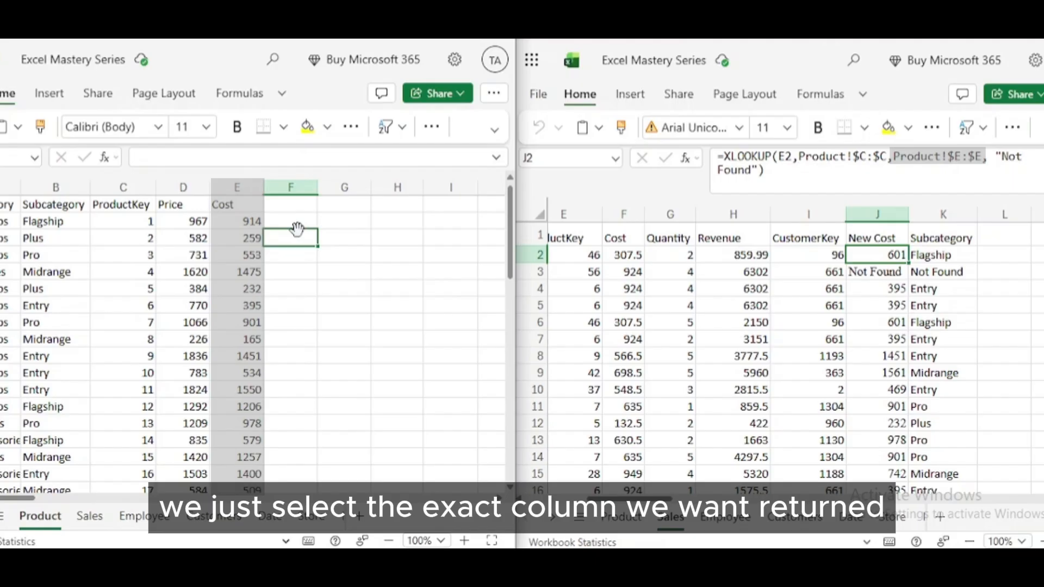
left_click(183, 187)
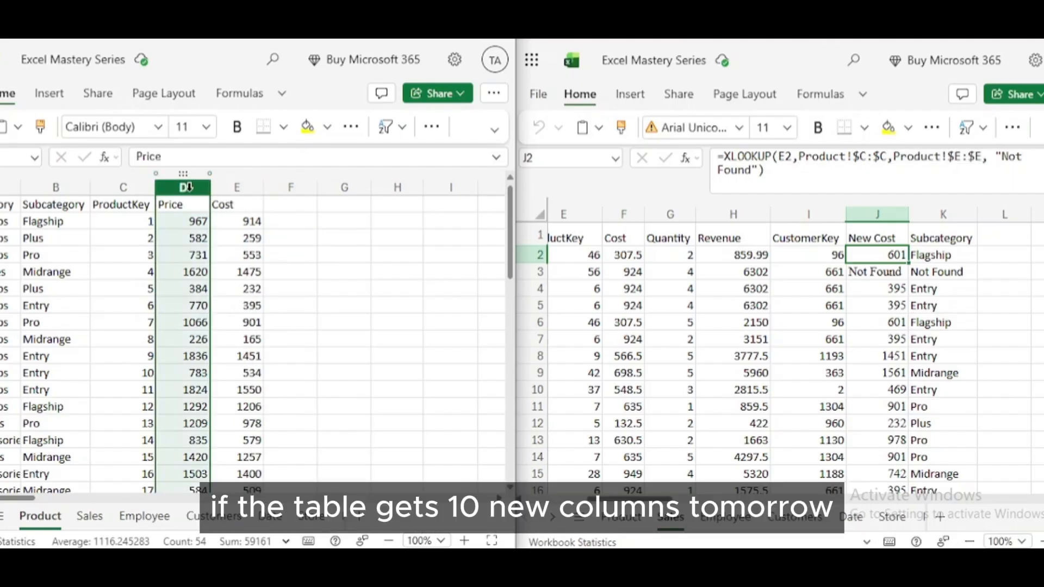
right_click(185, 187)
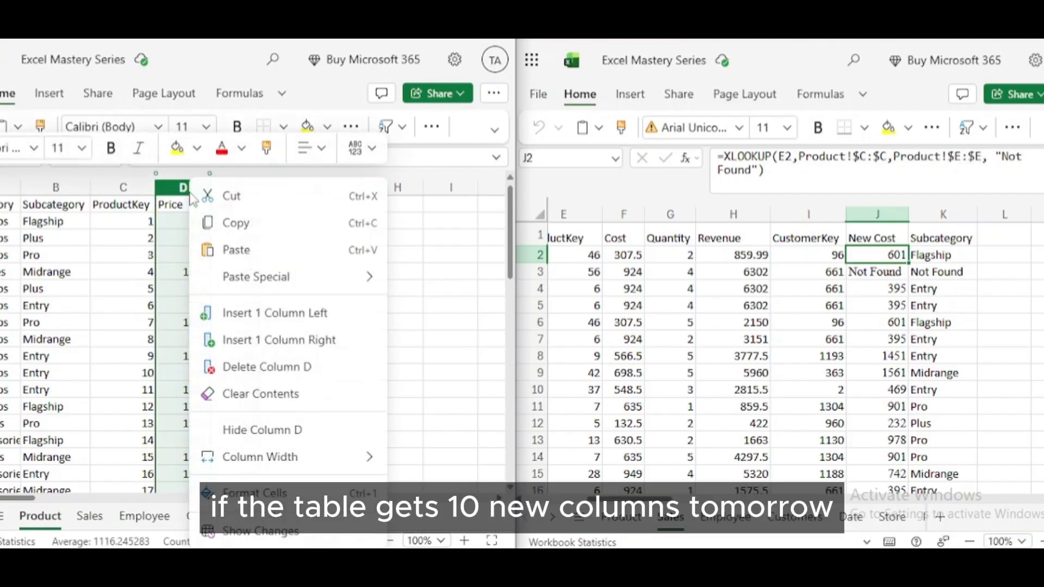
left_click(273, 341)
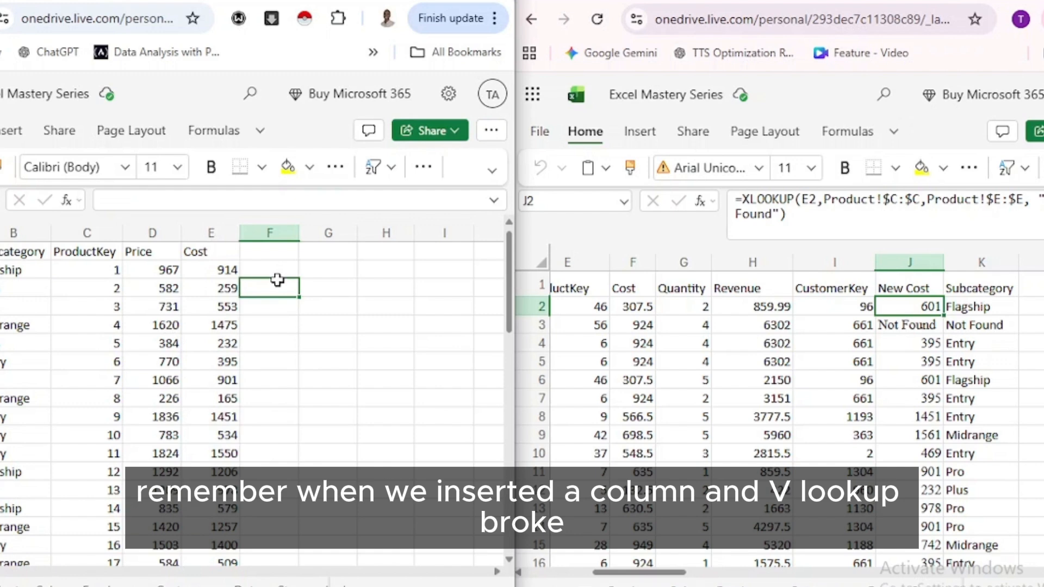
Insert one column between Price and Cost in the Product sheet.
left_click(156, 233)
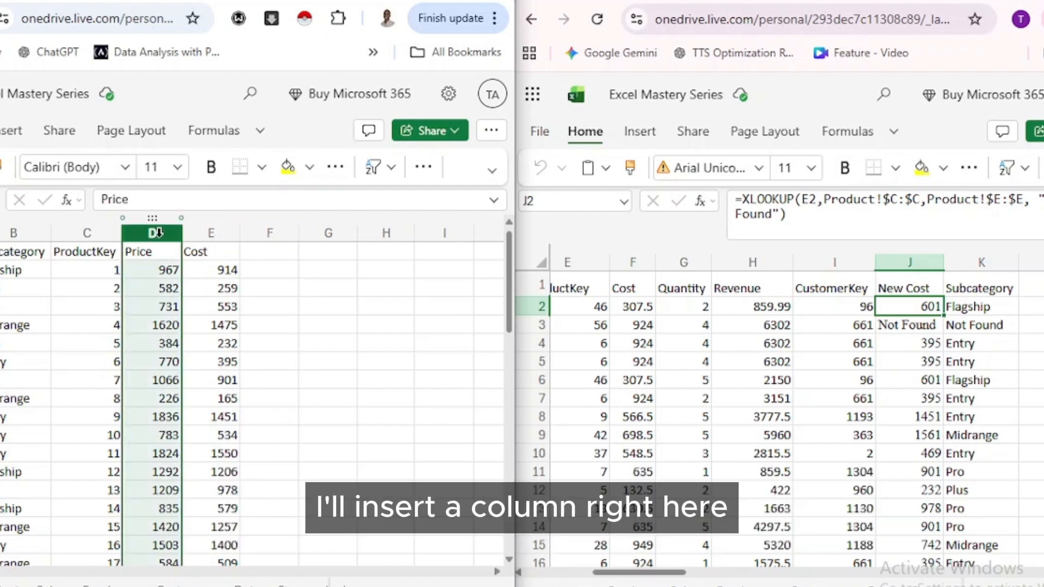
right_click(156, 232)
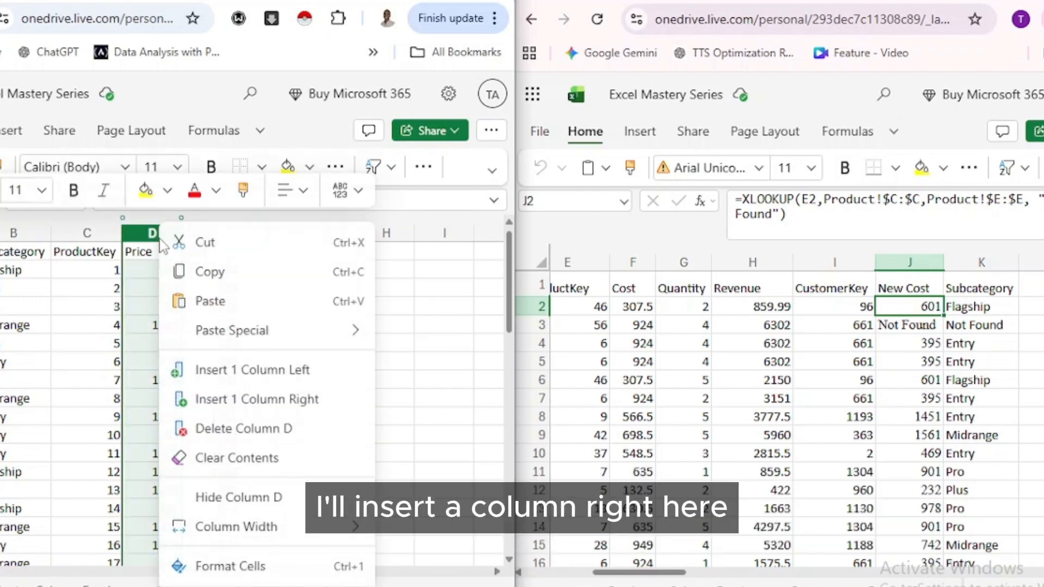
left_click(253, 409)
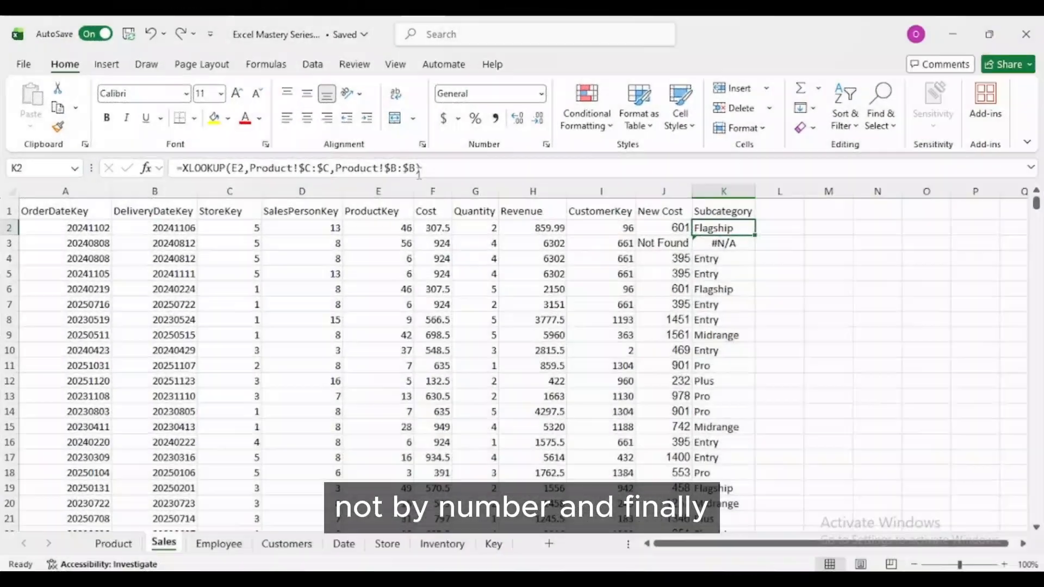
Add "Not Found" as the if_not_found argument of the XLOOKUP in K2 and fill it down the Subcategory column.
left_click(416, 168)
type(", ")
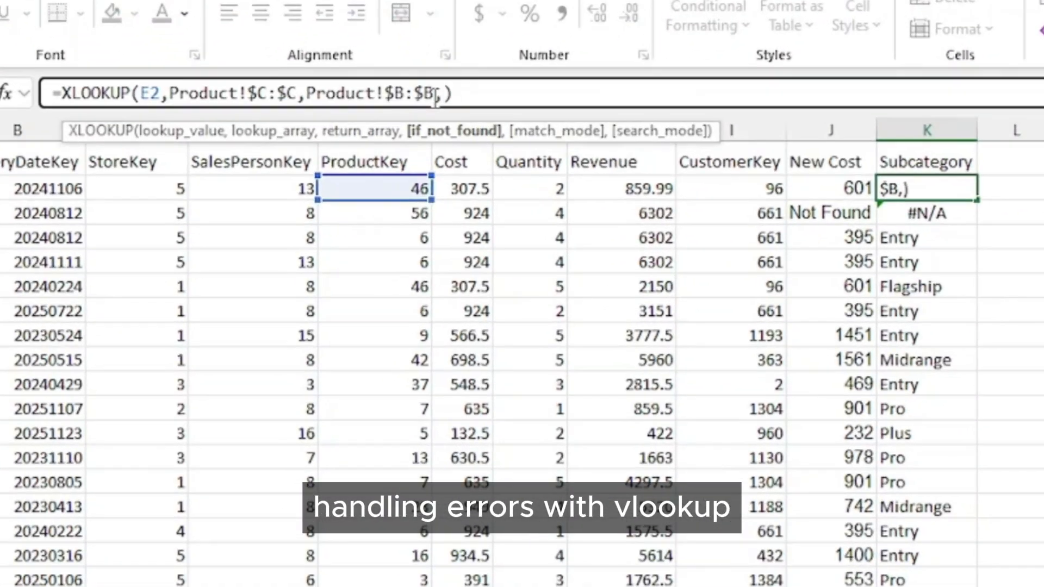
type("\"Not ")
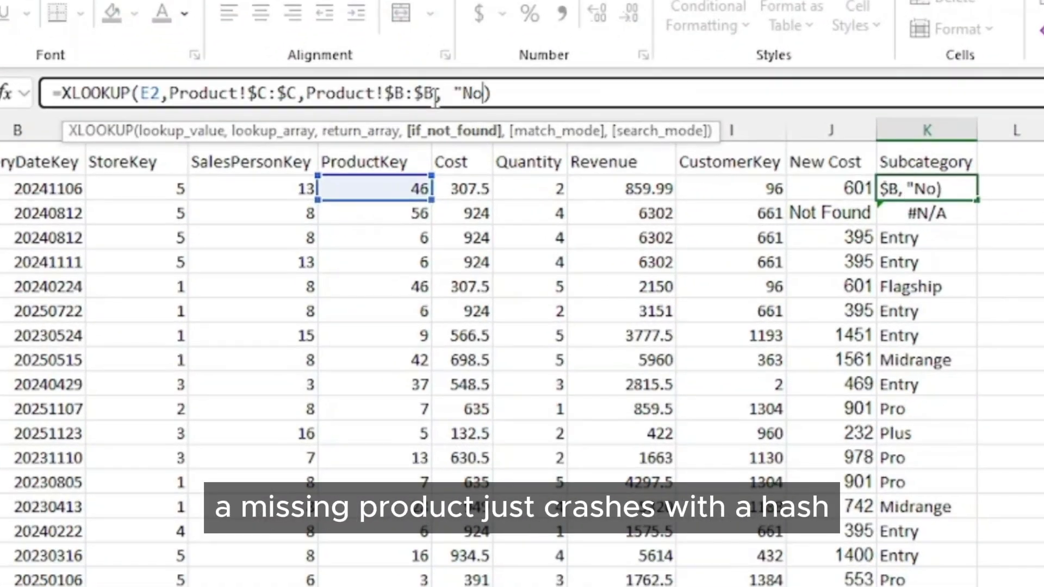
type("Fou")
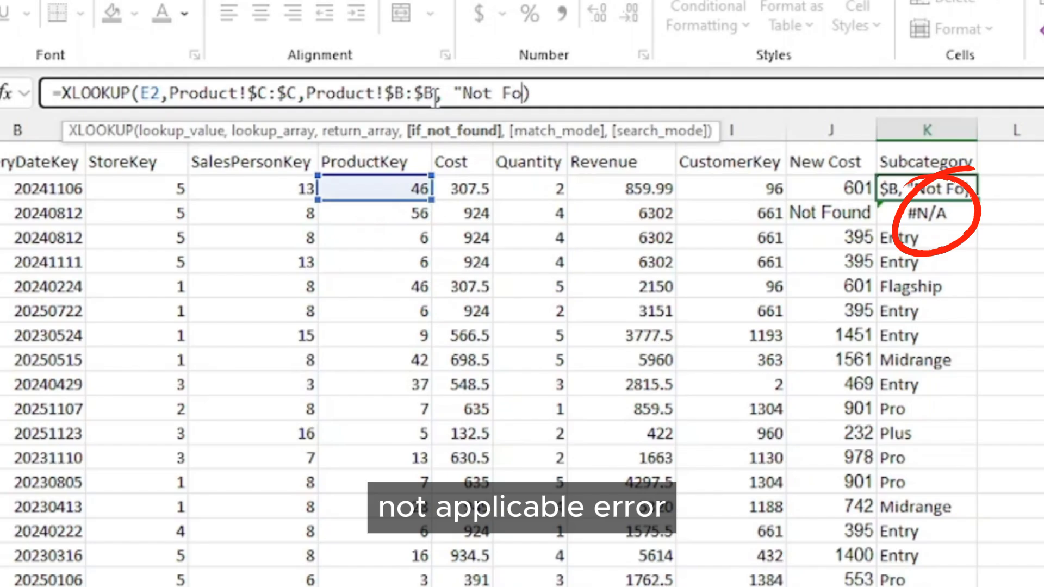
type("nd\"")
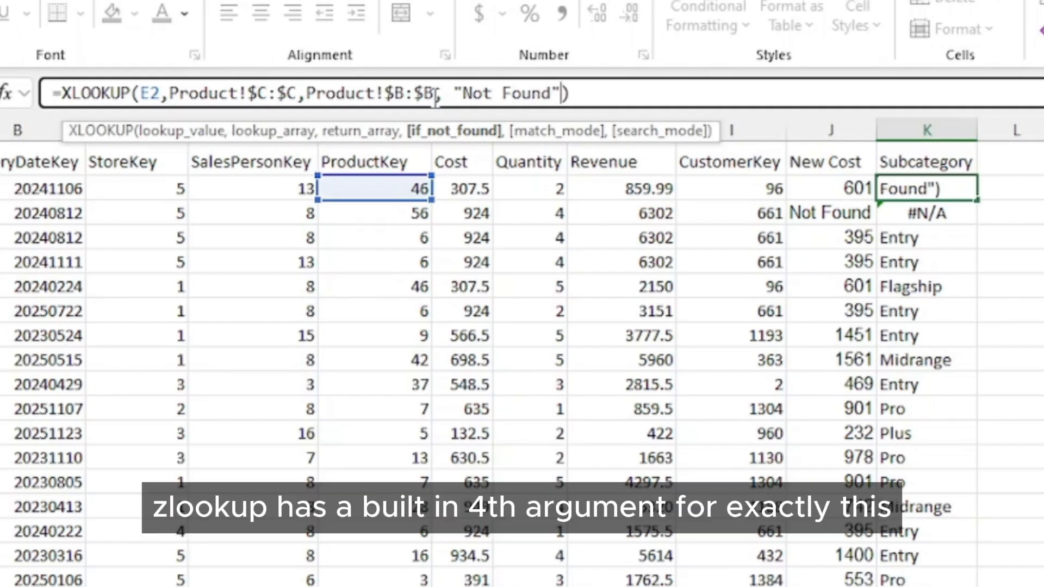
key("Return")
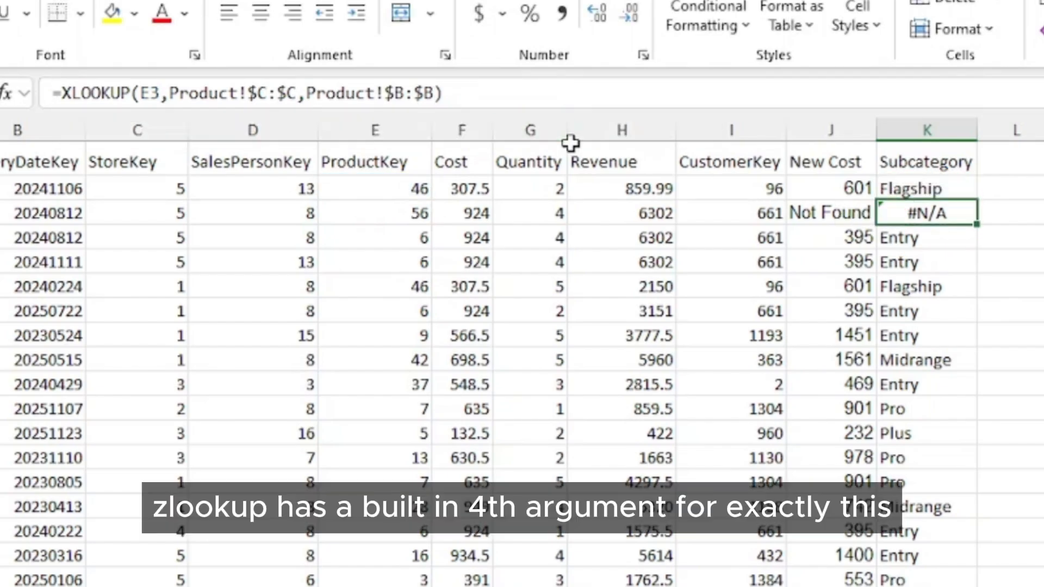
left_click(953, 187)
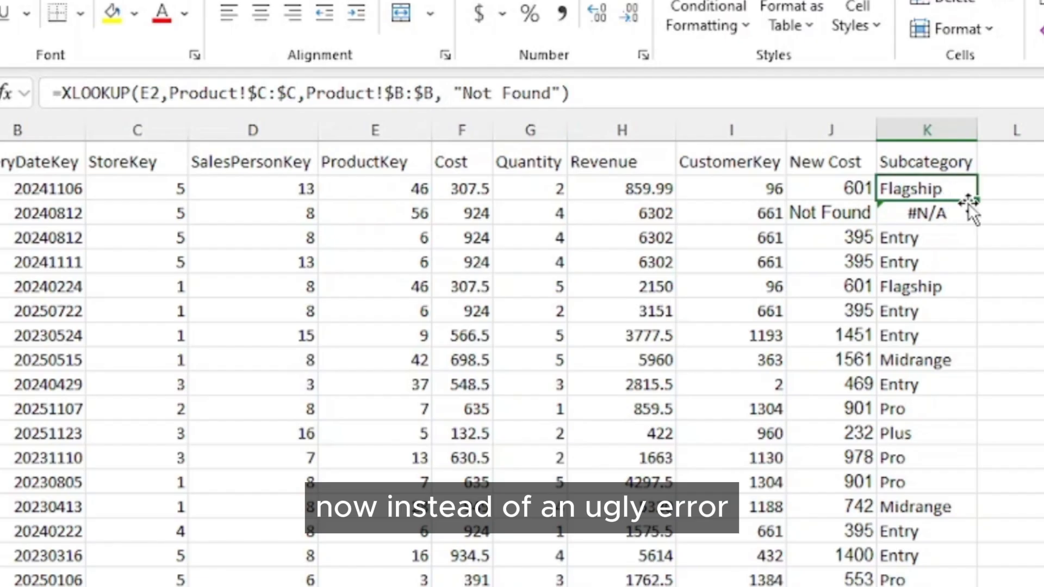
double_click(977, 200)
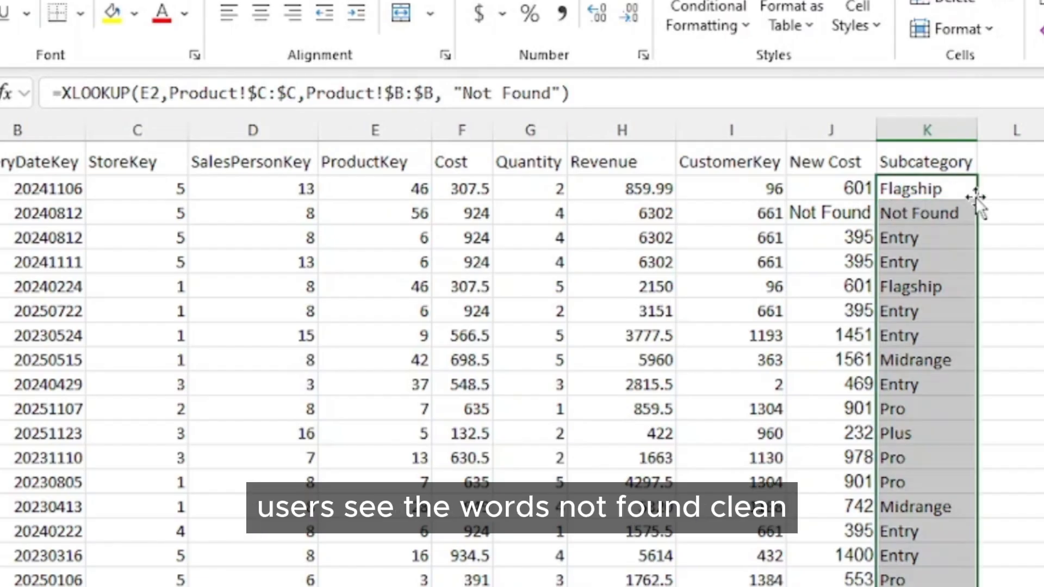